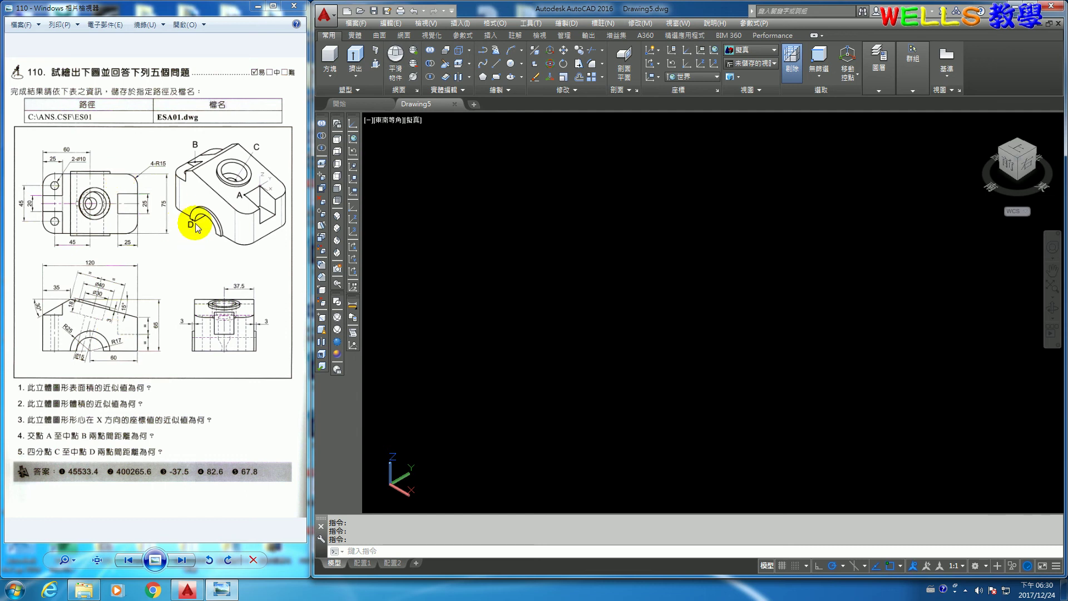
Step: Switch the empty drawing to the Front view, with part 110's reference drawing zoomed alongside
{"action": "scroll", "coordinate": [114, 301], "scroll_direction": "up", "scroll_amount": 3}
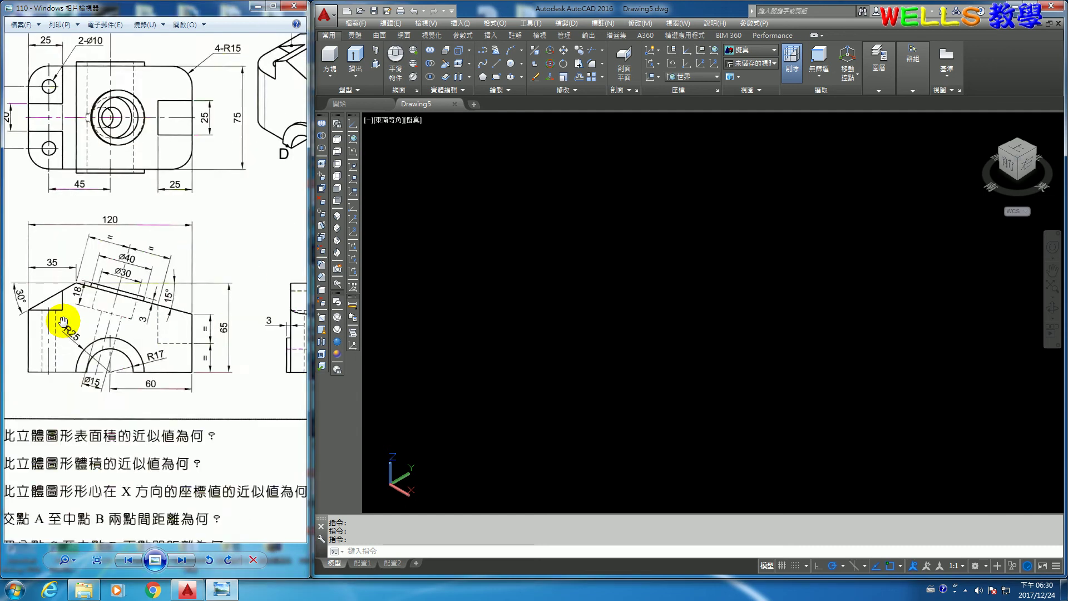
{"action": "left_click_drag", "start_coordinate": [114, 301], "coordinate": [107, 288]}
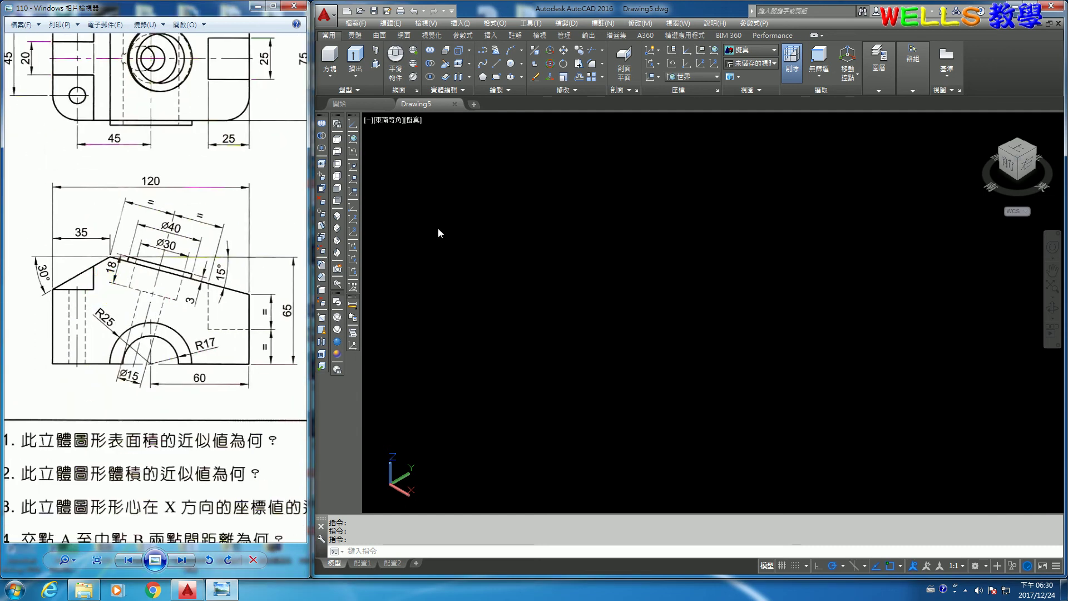
{"action": "left_click", "coordinate": [338, 188]}
{"action": "left_click", "coordinate": [337, 191]}
Step: Draw the 120-long horizontal base line
{"action": "left_click", "coordinate": [495, 62]}
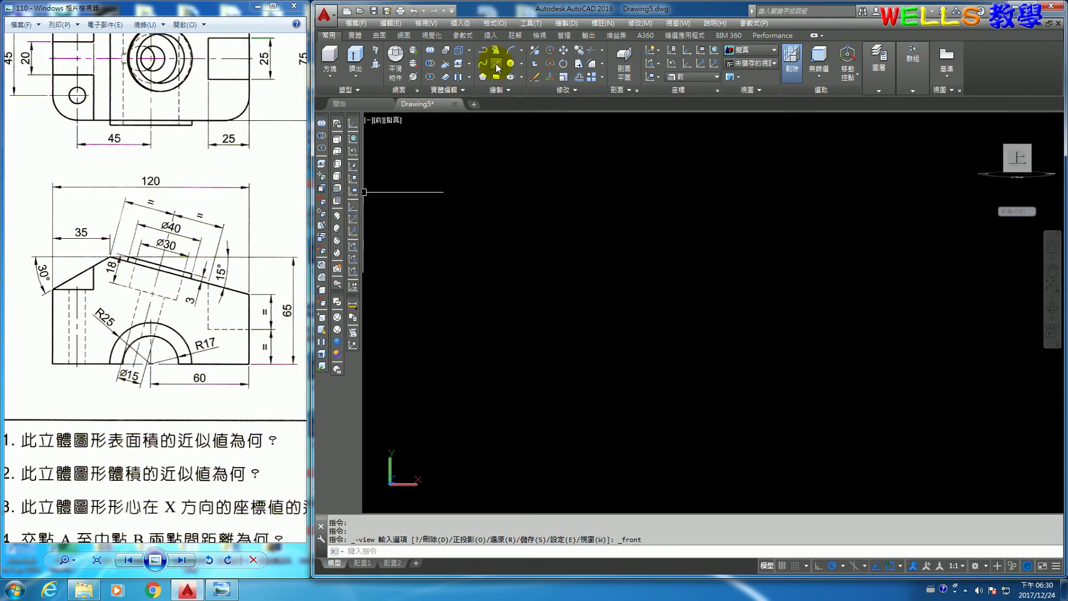
{"action": "left_click", "coordinate": [509, 336]}
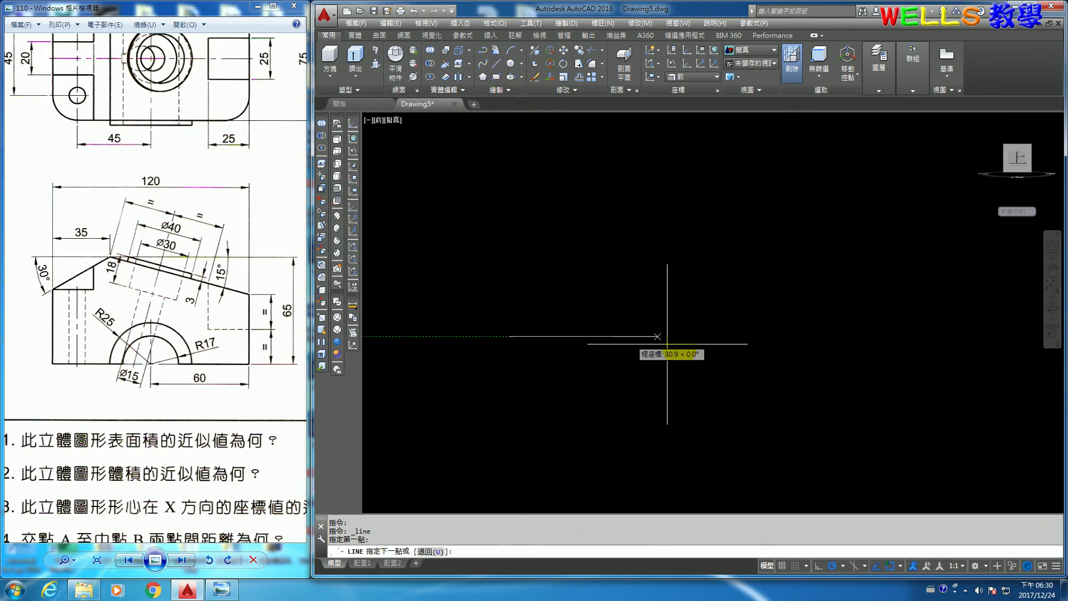
{"action": "type", "text": "120"}
{"action": "key", "text": "Return"}
{"action": "key", "text": "Return"}
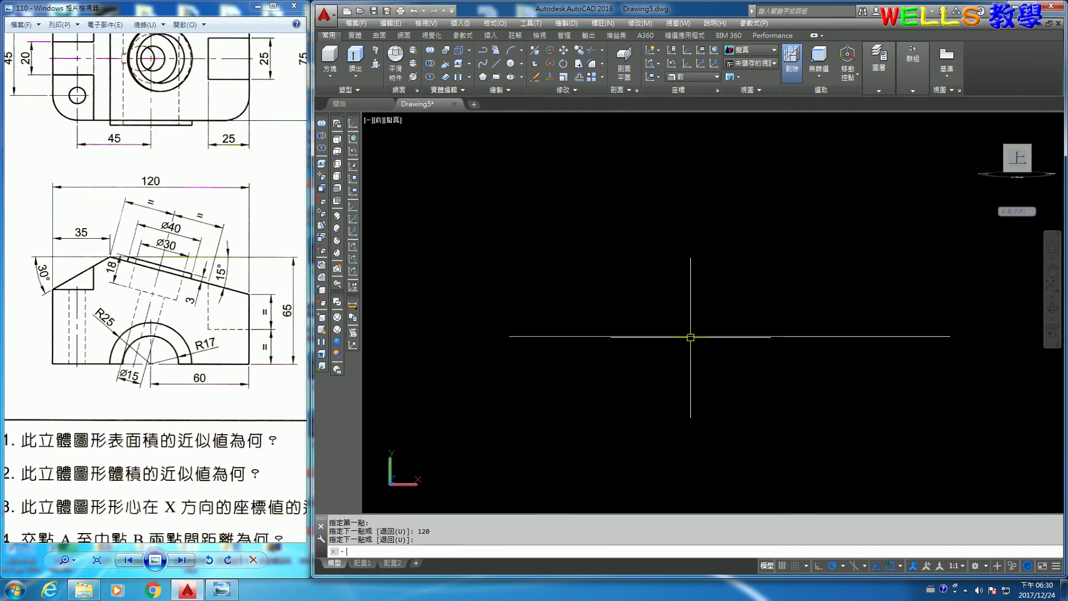
{"action": "middle_click_drag", "start_coordinate": [725, 263], "coordinate": [664, 357]}
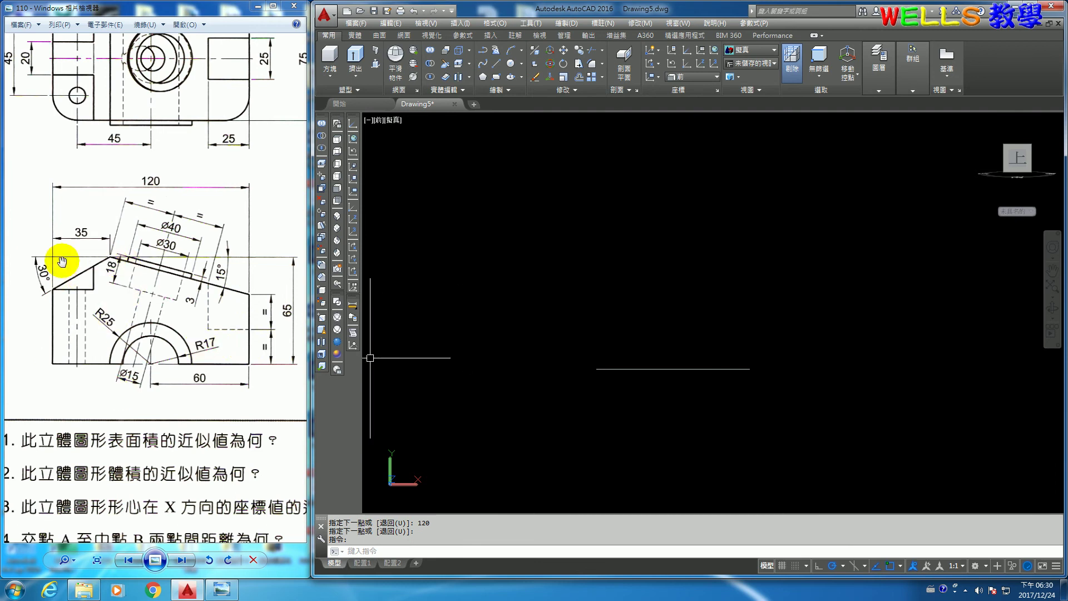
Step: Draw a 65-high vertical line standing 35 in from the base line's left end
{"action": "left_click", "coordinate": [499, 66]}
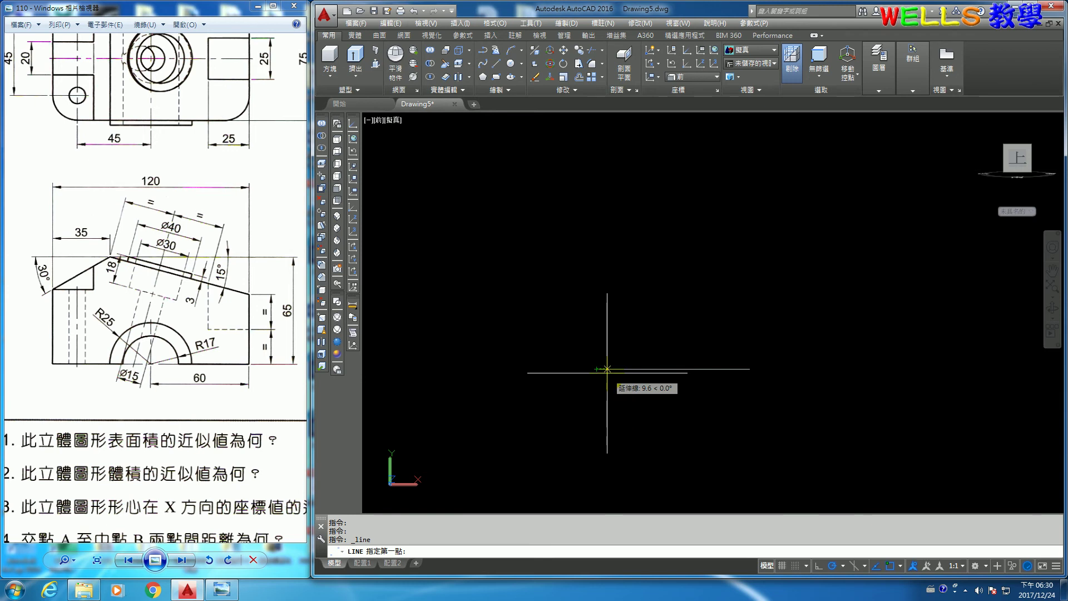
{"action": "type", "text": "35"}
{"action": "key", "text": "Return"}
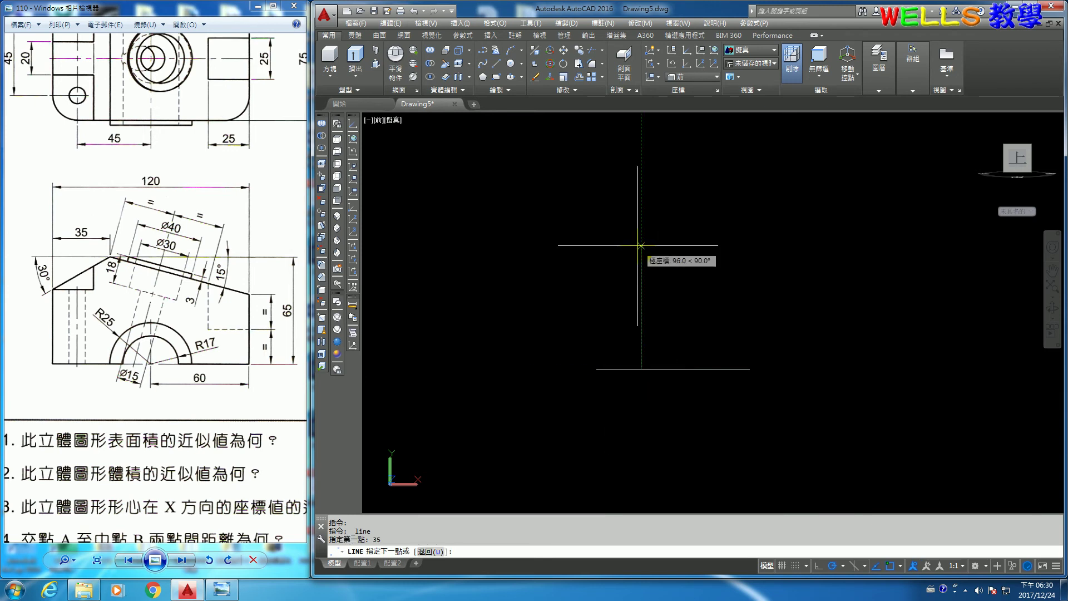
{"action": "type", "text": "65"}
{"action": "key", "text": "Return"}
{"action": "key", "text": "Return"}
{"action": "key", "text": "Return"}
{"action": "key", "text": "Escape"}
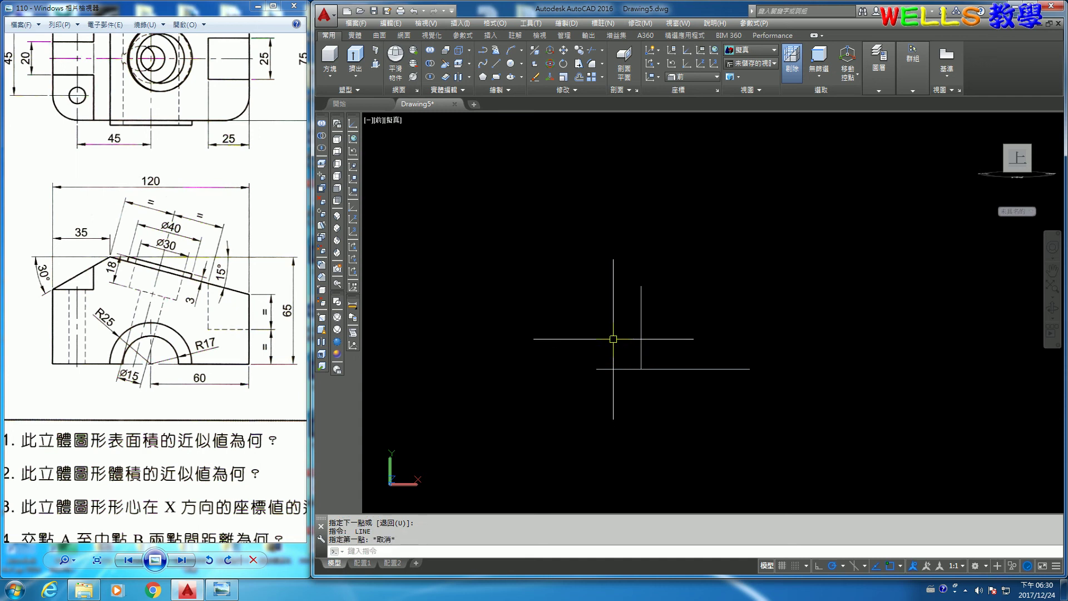
{"action": "type", "text": "xl"}
{"action": "key", "text": "Return"}
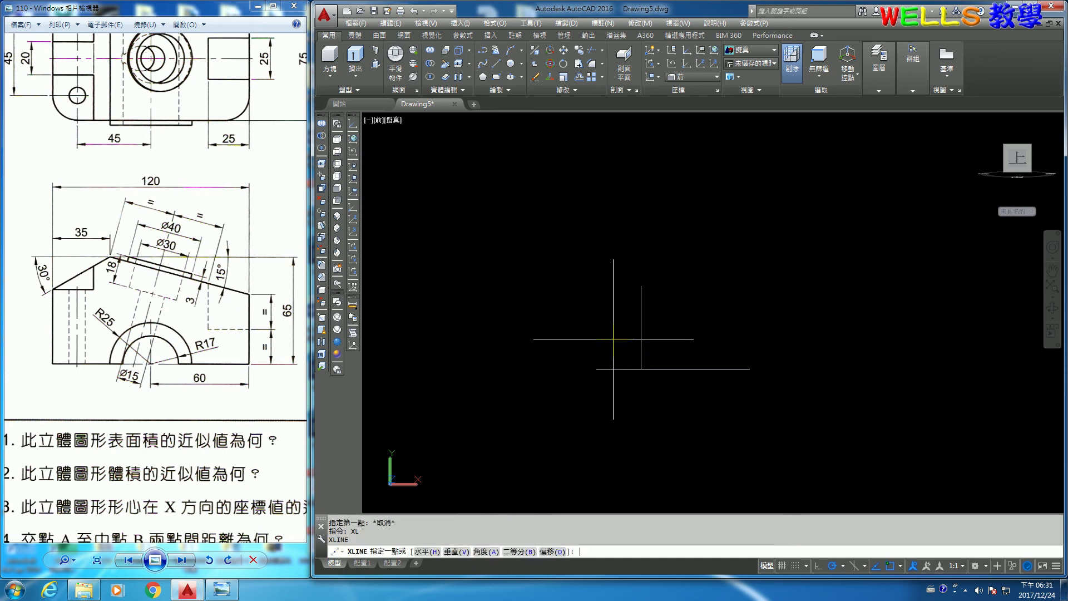
{"action": "type", "text": "v"}
Step: Place vertical construction lines through both ends of the base line
{"action": "key", "text": "Return"}
{"action": "left_click", "coordinate": [597, 370]}
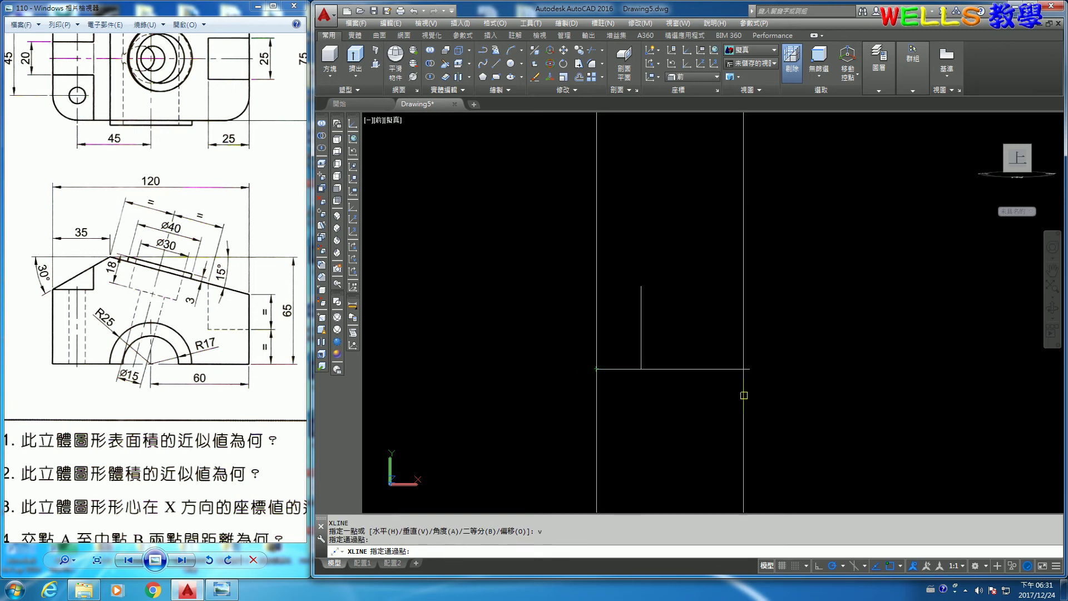
{"action": "left_click", "coordinate": [750, 368]}
{"action": "key", "text": "Return"}
Step: Add a 30° construction line through the top of the 65 line
{"action": "type", "text": "xl"}
{"action": "key", "text": "Return"}
{"action": "key", "text": "Return"}
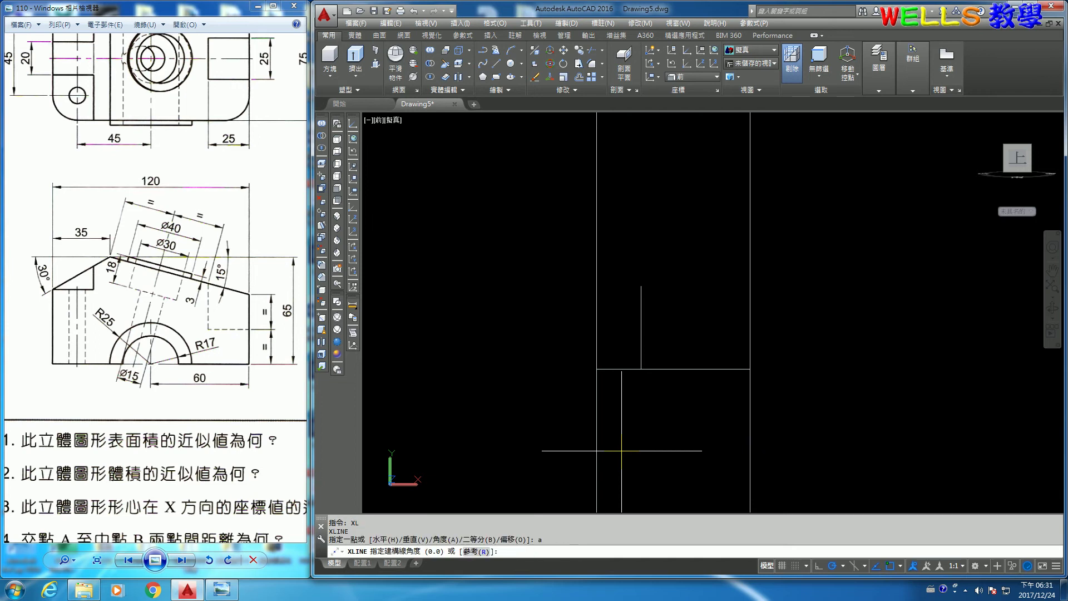
{"action": "key", "text": "Return"}
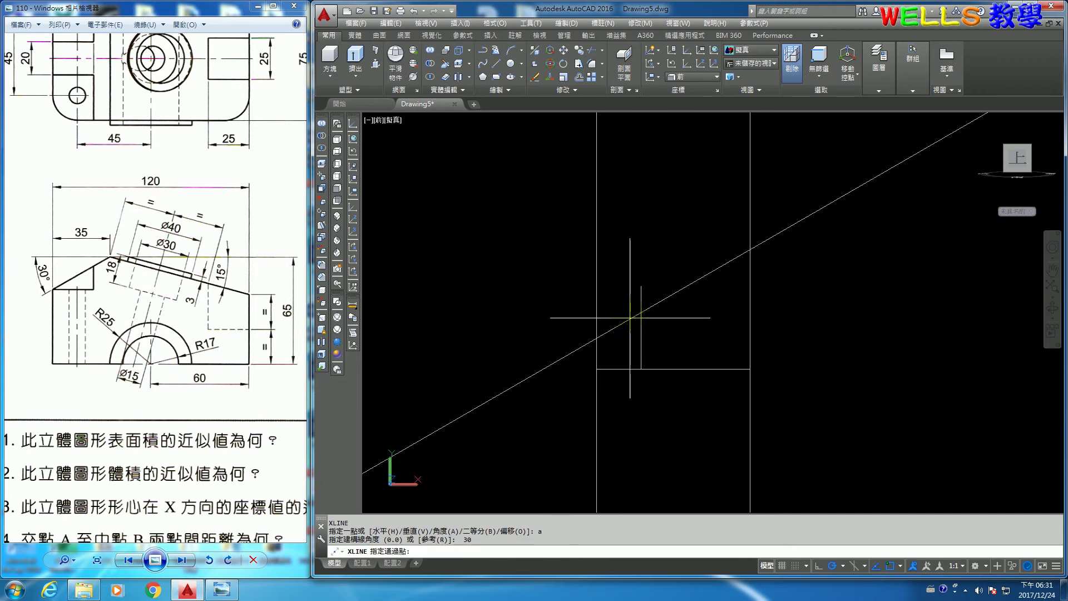
{"action": "left_click", "coordinate": [641, 286]}
Step: Add a −15° construction line through the same top point
{"action": "key", "text": "Return"}
{"action": "key", "text": "Return"}
{"action": "type", "text": "a"}
{"action": "key", "text": "Return"}
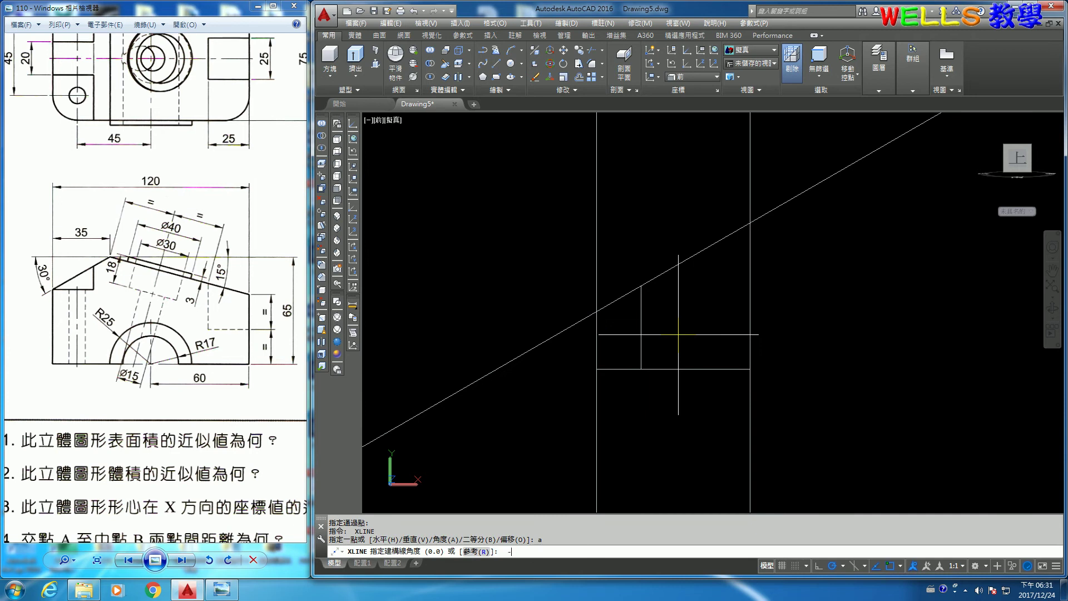
{"action": "key", "text": "Return"}
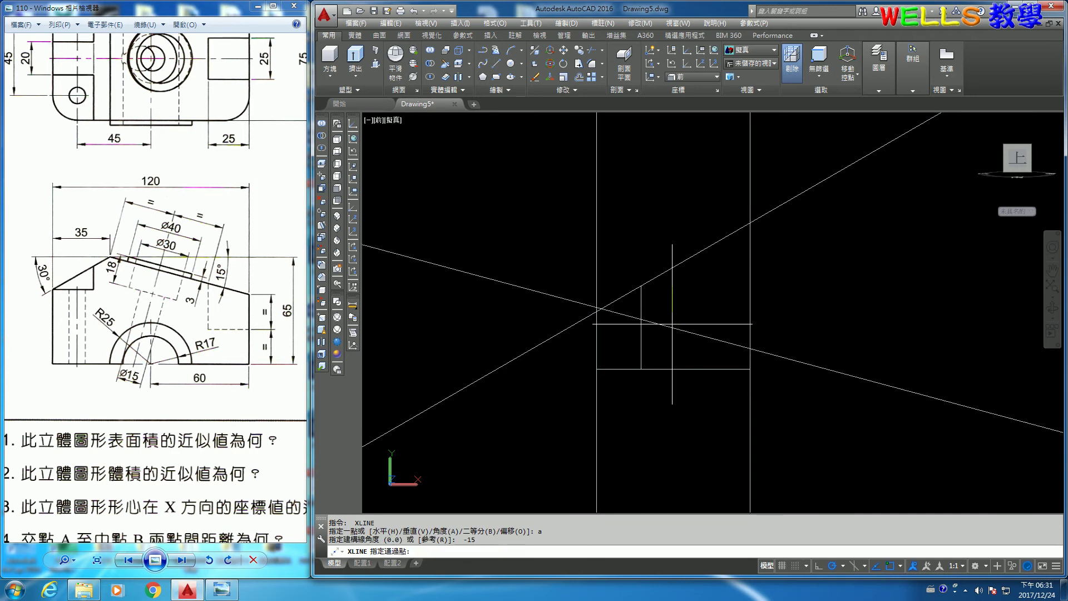
{"action": "left_click", "coordinate": [641, 285]}
{"action": "key", "text": "Return"}
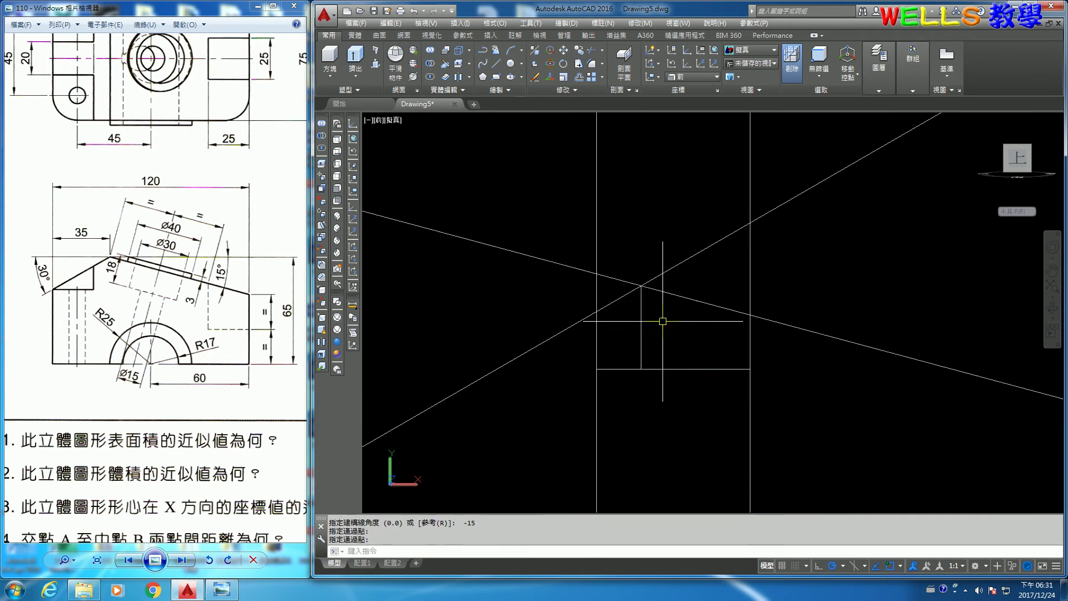
{"action": "type", "text": "tr"}
{"action": "key", "text": "Return"}
{"action": "key", "text": "Return"}
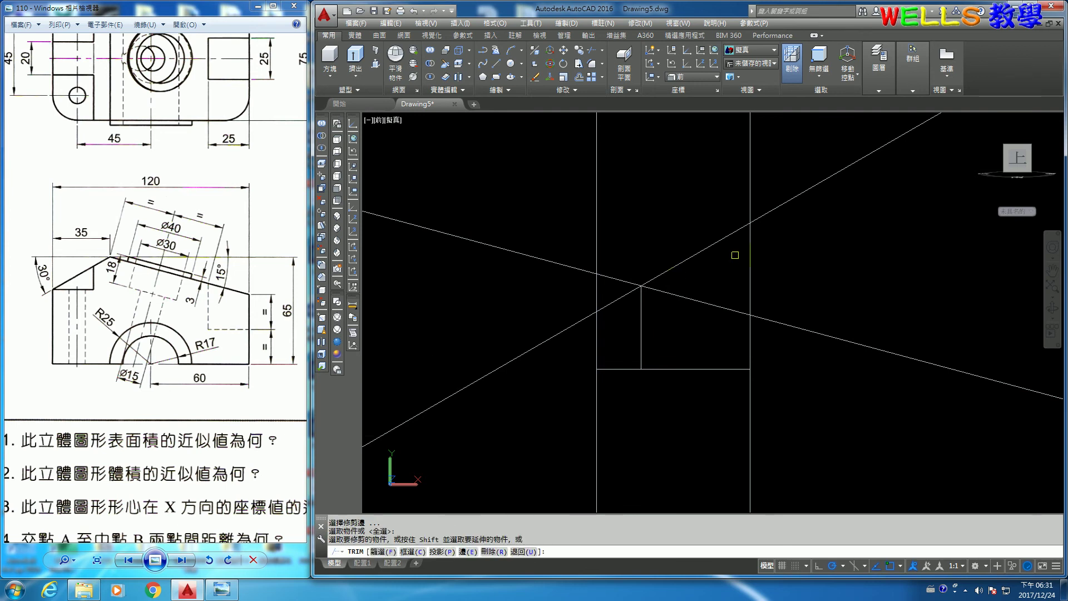
Step: Trim the construction lines' excess beyond the slopes and below the base
{"action": "left_click", "coordinate": [752, 252]}
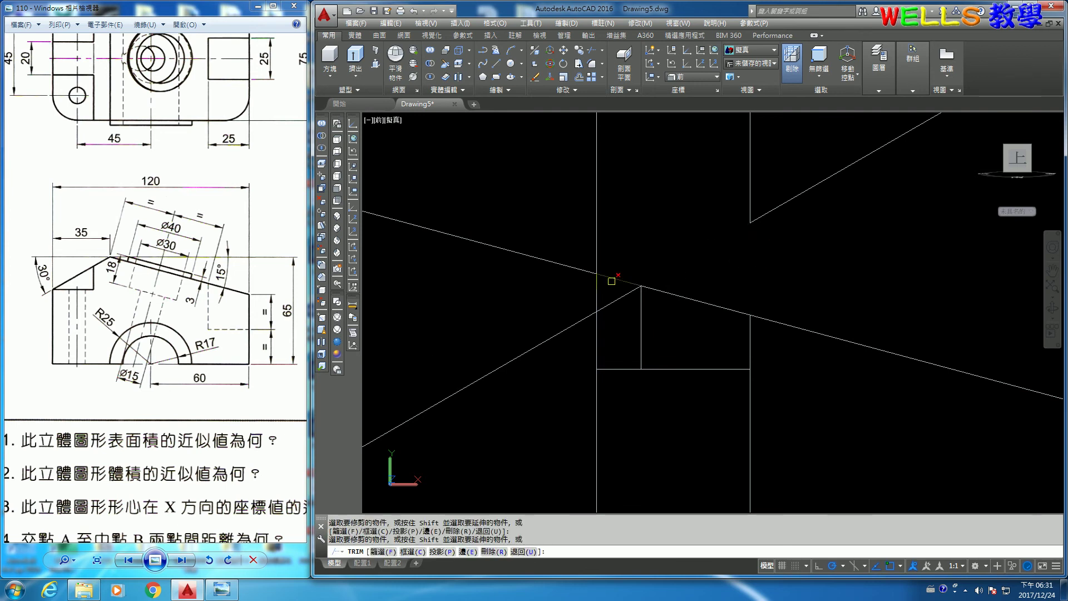
{"action": "left_click", "coordinate": [575, 320]}
{"action": "left_click", "coordinate": [751, 398]}
{"action": "left_click", "coordinate": [829, 338]}
{"action": "key", "text": "Return"}
Step: Delete the leftover construction lines and the inner 65-high vertical line
{"action": "left_click", "coordinate": [829, 248]}
{"action": "left_click", "coordinate": [429, 198]}
{"action": "key", "text": "Delete"}
{"action": "left_click", "coordinate": [639, 326]}
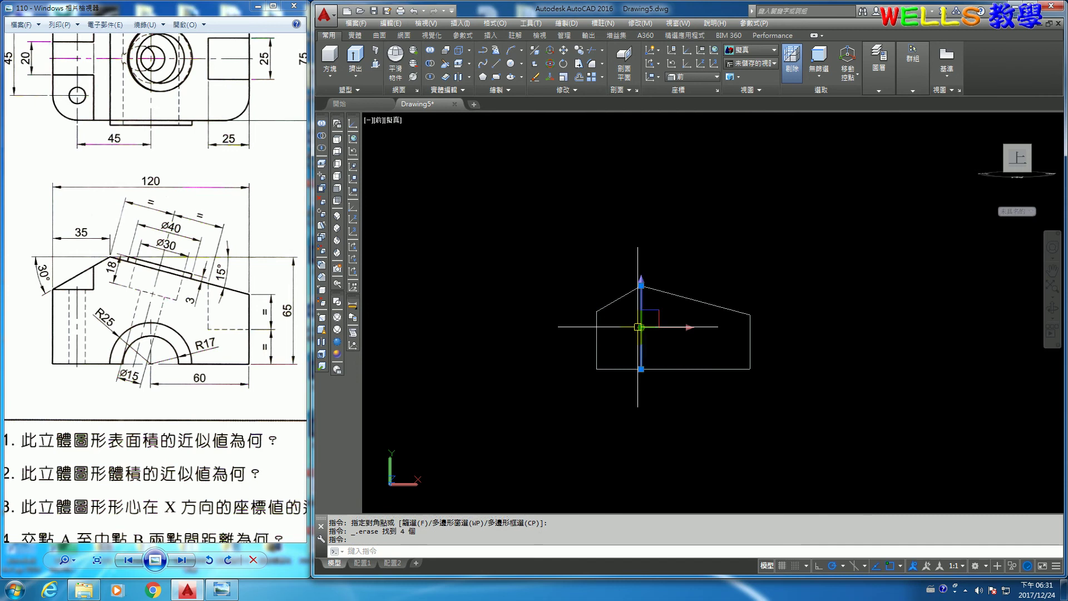
{"action": "key", "text": "Delete"}
{"action": "scroll", "coordinate": [638, 334], "scroll_direction": "up", "scroll_amount": 2}
{"action": "scroll", "coordinate": [638, 334], "scroll_direction": "up", "scroll_amount": 2}
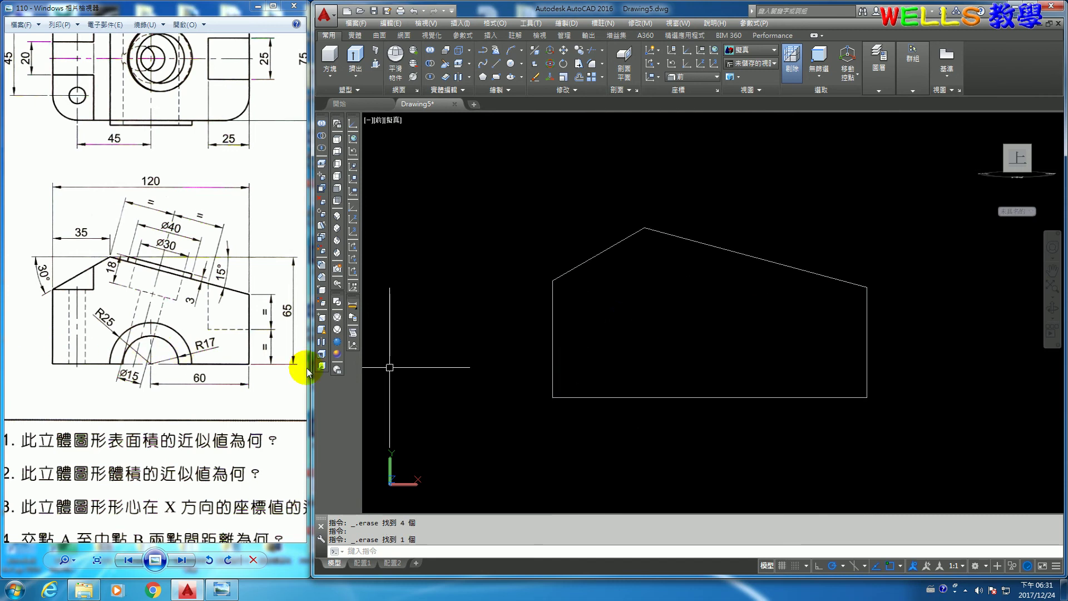
{"action": "left_click", "coordinate": [509, 64]}
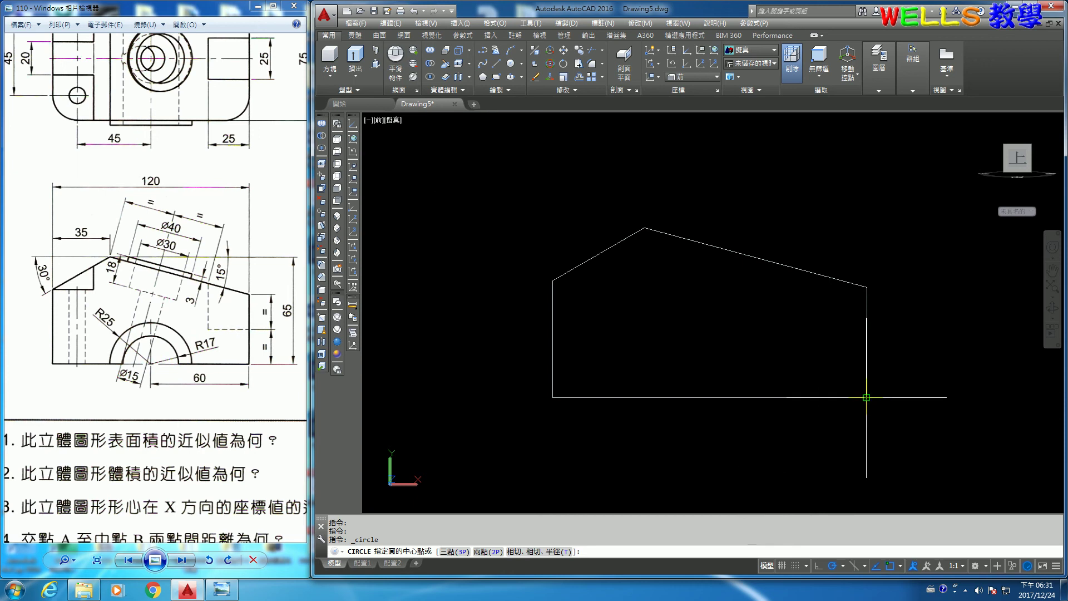
{"action": "type", "text": "60"}
Step: Draw R17 and R25 circles centred 60 from the base's right end and trim their lower halves
{"action": "key", "text": "Return"}
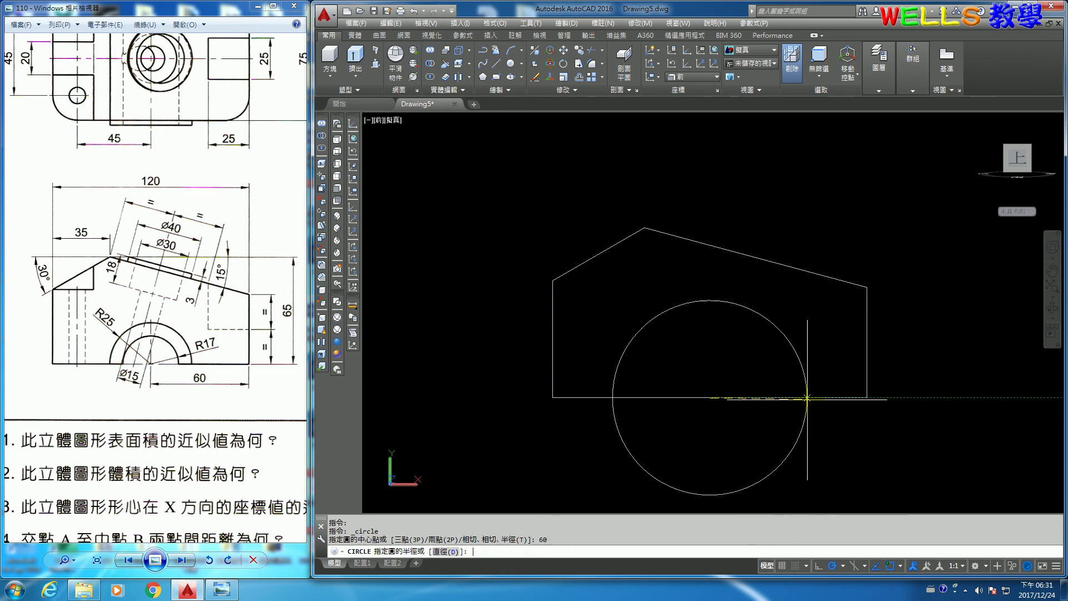
{"action": "type", "text": "17"}
{"action": "key", "text": "Return"}
{"action": "key", "text": "Return"}
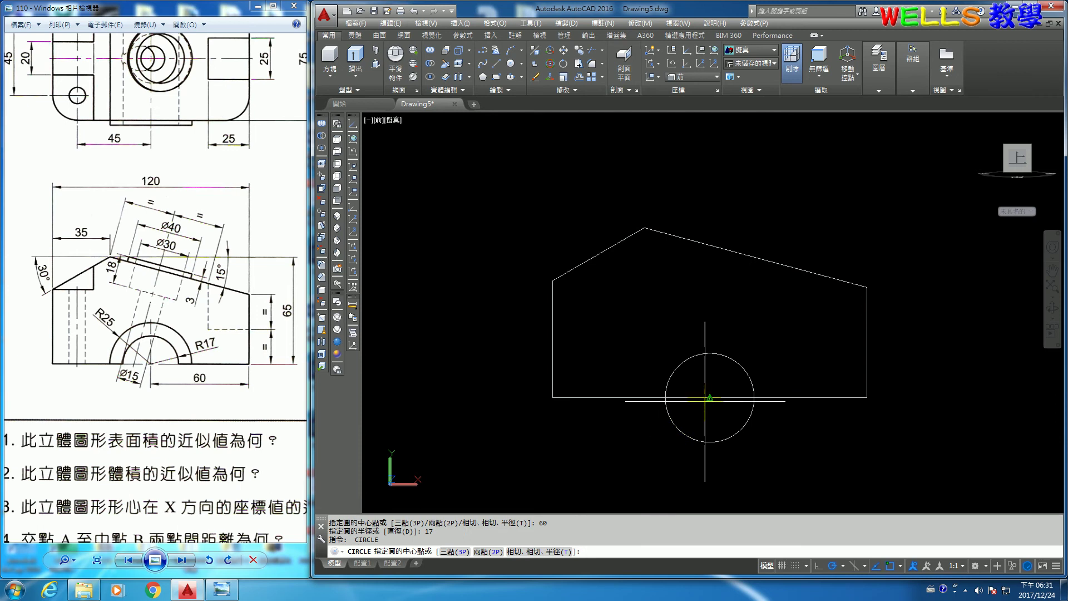
{"action": "left_click", "coordinate": [710, 395]}
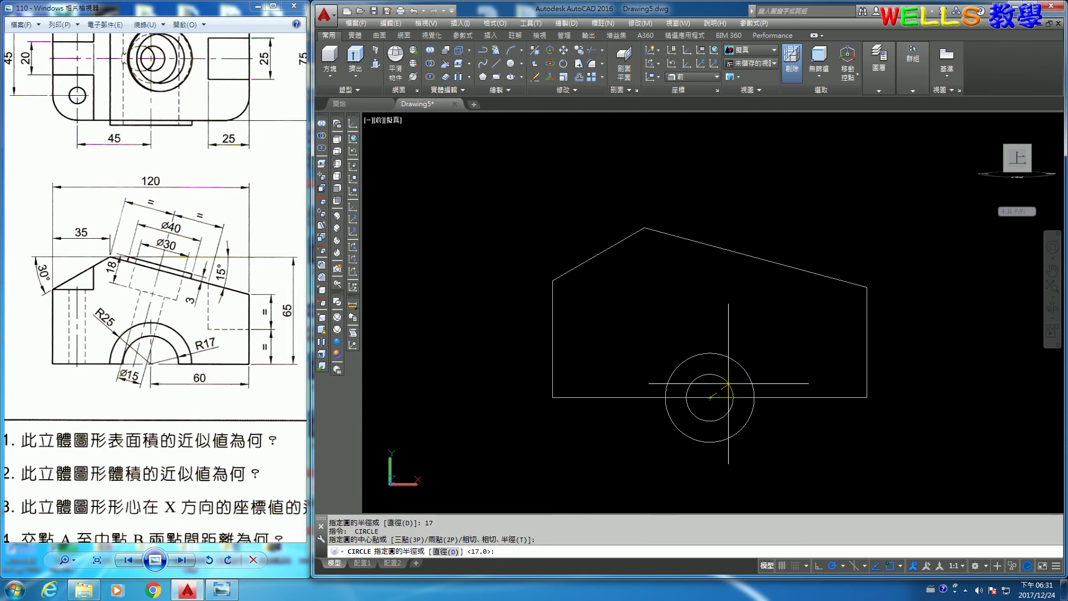
{"action": "type", "text": "25"}
{"action": "key", "text": "Return"}
{"action": "type", "text": "tr"}
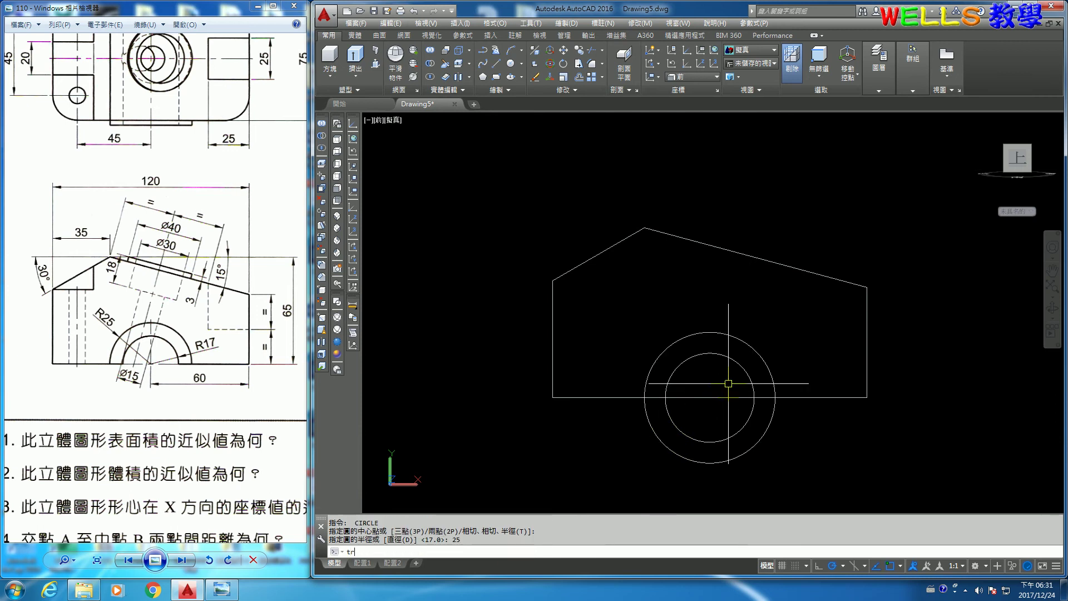
{"action": "key", "text": "Return"}
{"action": "key", "text": "Return"}
{"action": "left_click", "coordinate": [725, 438]}
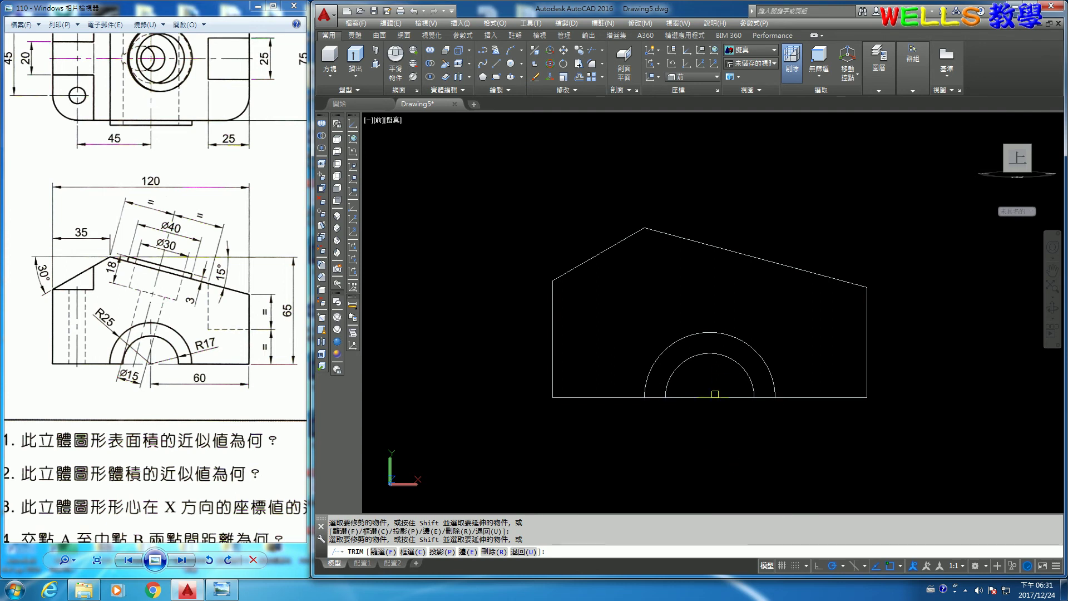
{"action": "key", "text": "Return"}
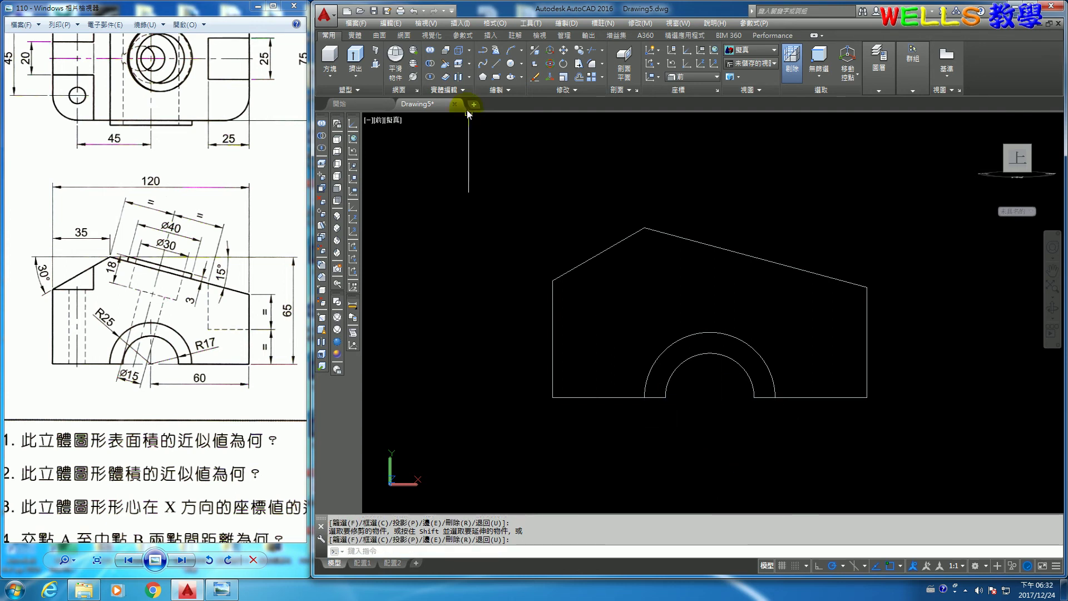
Step: Draw a 25-long line from the upper-left corner, then a riser up to the 30° slope
{"action": "left_click", "coordinate": [497, 74]}
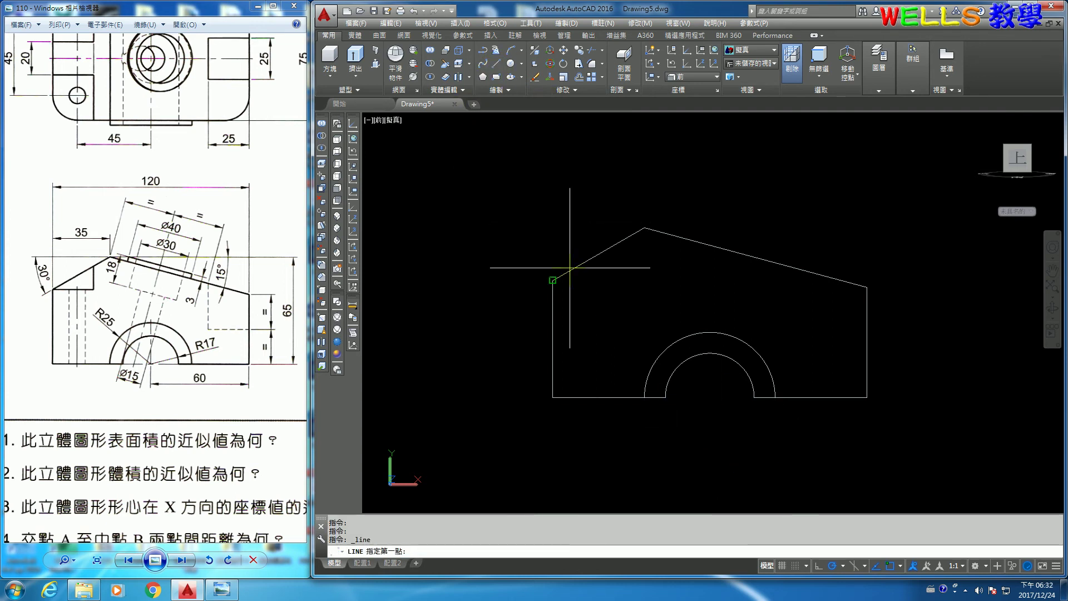
{"action": "left_click", "coordinate": [552, 280]}
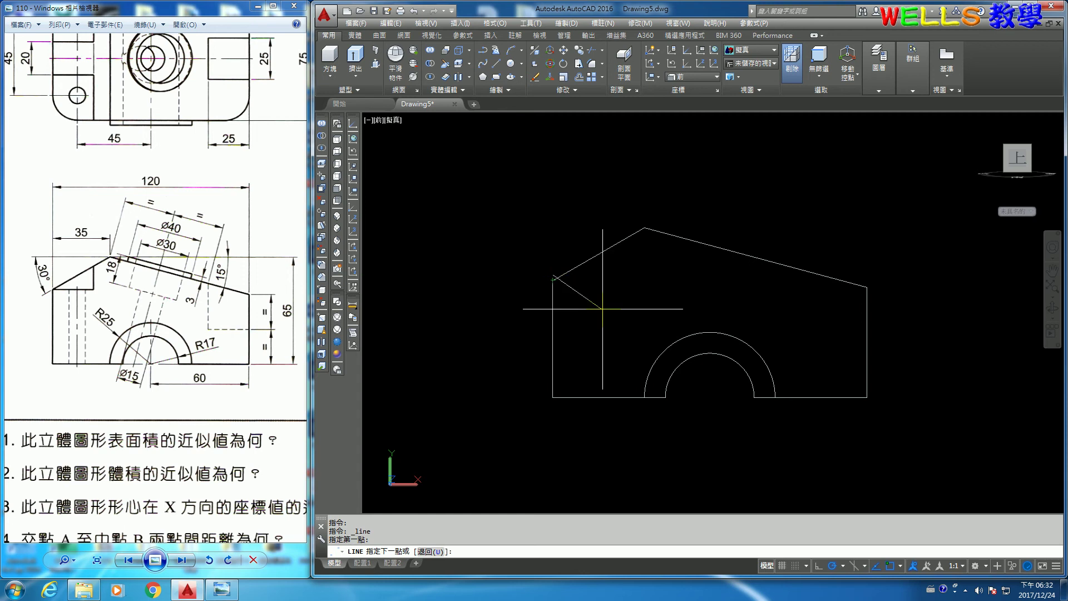
{"action": "key", "text": "Escape"}
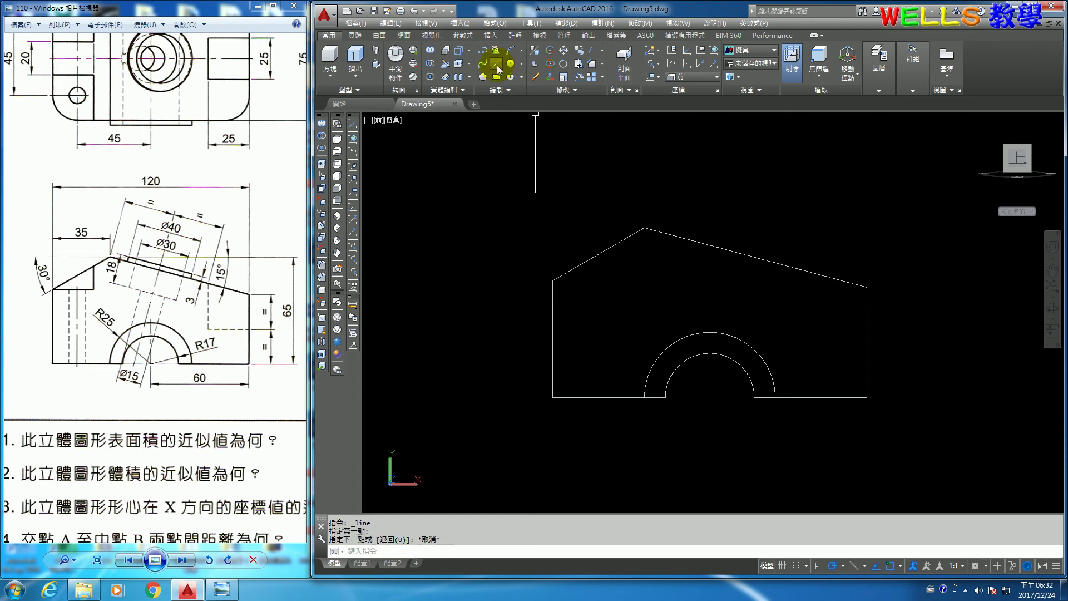
{"action": "left_click", "coordinate": [498, 67]}
{"action": "left_click", "coordinate": [552, 280]}
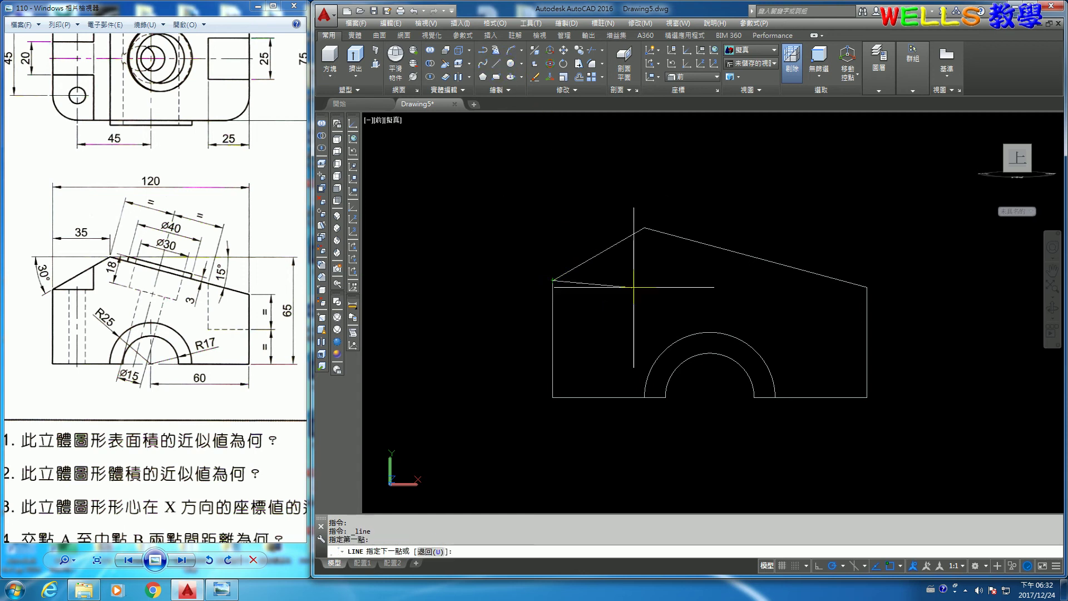
{"action": "left_click_drag", "start_coordinate": [176, 145], "coordinate": [201, 389]}
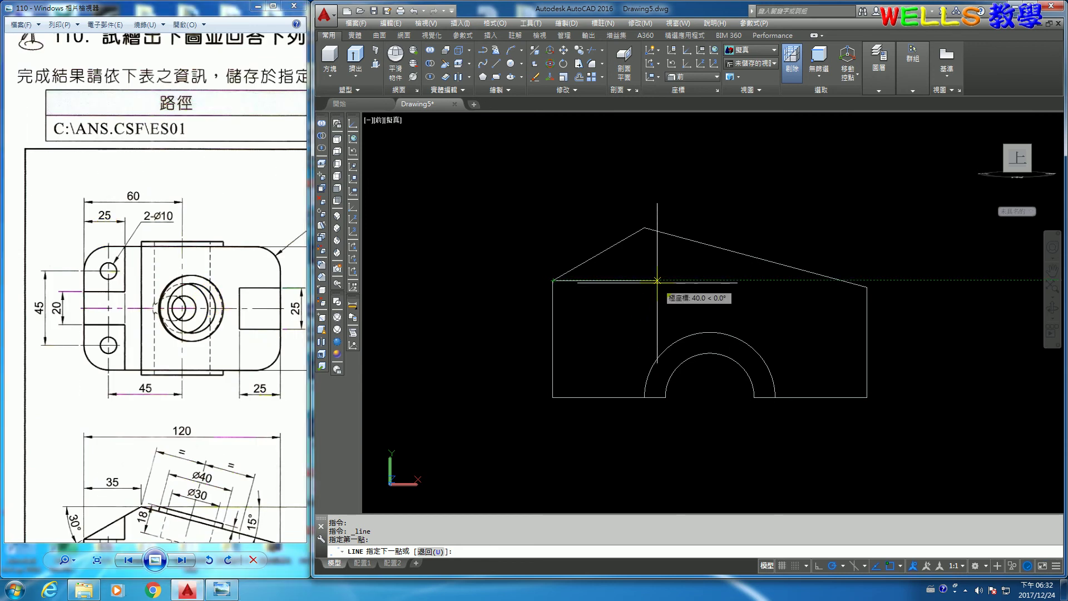
{"action": "type", "text": "25"}
{"action": "key", "text": "Return"}
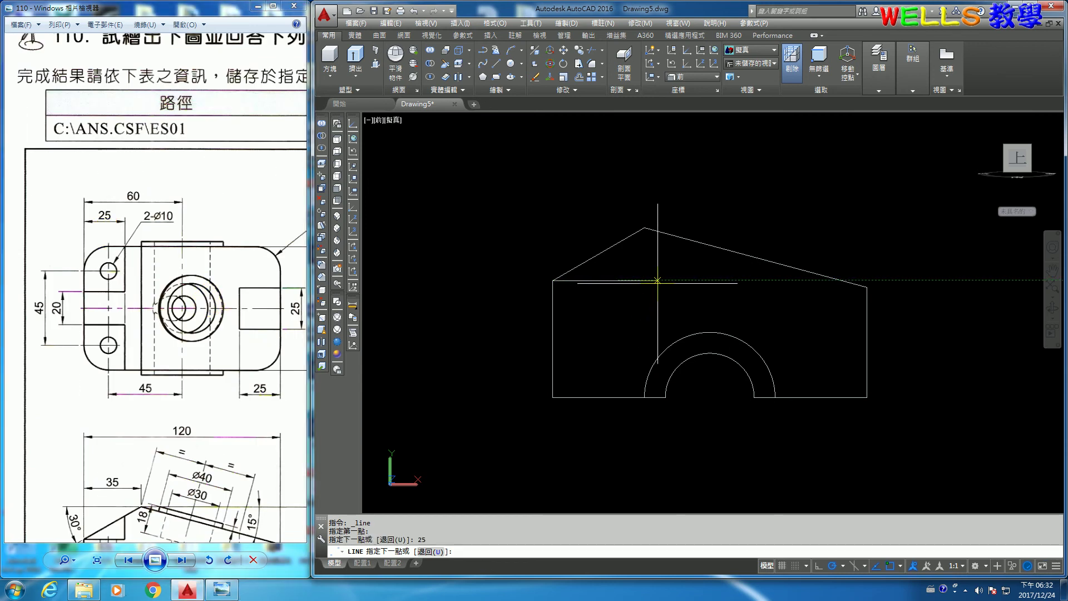
{"action": "left_click", "coordinate": [618, 243]}
{"action": "key", "text": "Return"}
{"action": "middle_click_drag", "start_coordinate": [754, 299], "coordinate": [721, 273]}
Step: Make the six outer profile lines into a single region
{"action": "left_click", "coordinate": [503, 89]}
{"action": "left_click", "coordinate": [520, 118]}
{"action": "left_click", "coordinate": [553, 235]}
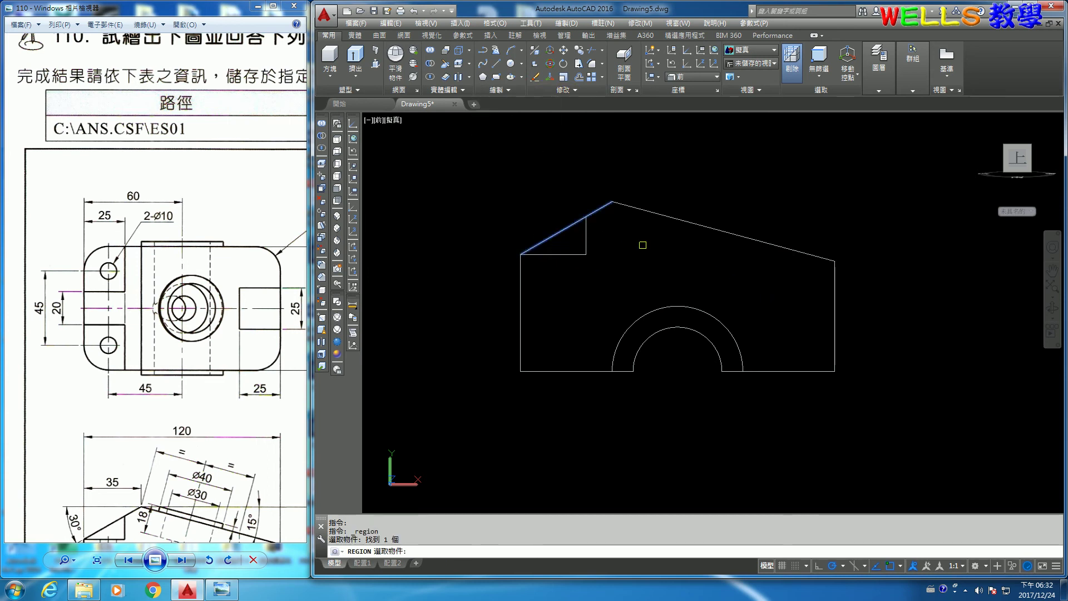
{"action": "left_click", "coordinate": [703, 227]}
{"action": "left_click", "coordinate": [833, 305]}
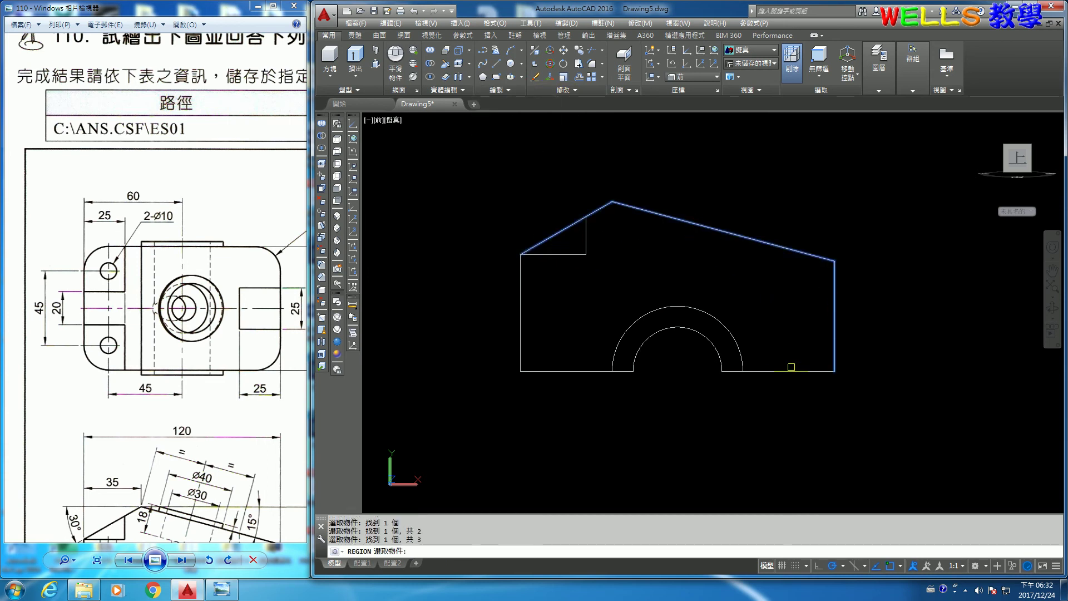
{"action": "left_click", "coordinate": [783, 371]}
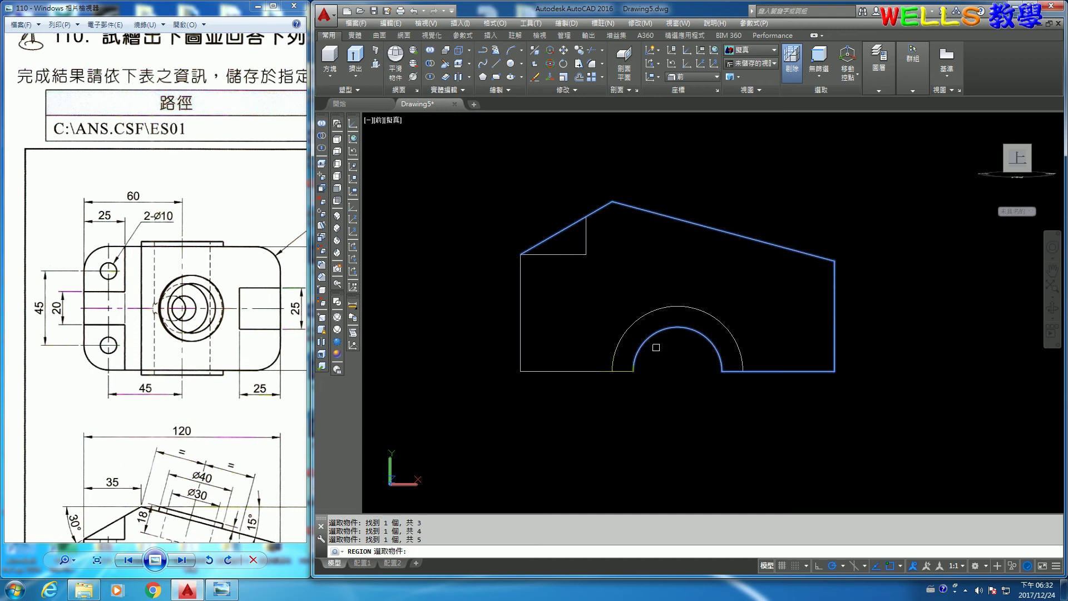
{"action": "left_click", "coordinate": [556, 373]}
{"action": "left_click", "coordinate": [522, 324]}
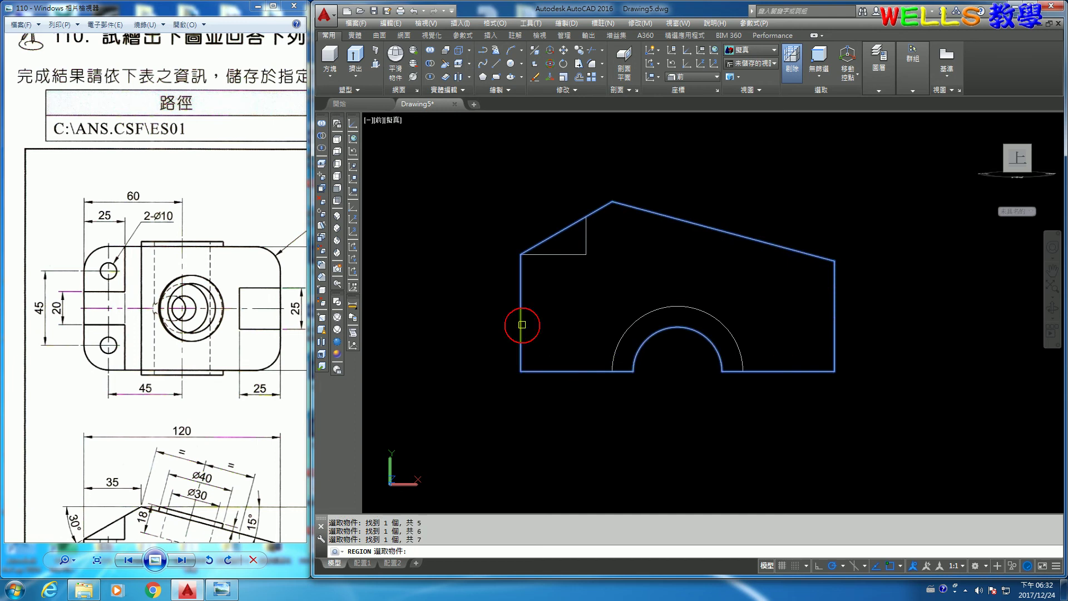
{"action": "right_click", "coordinate": [522, 325]}
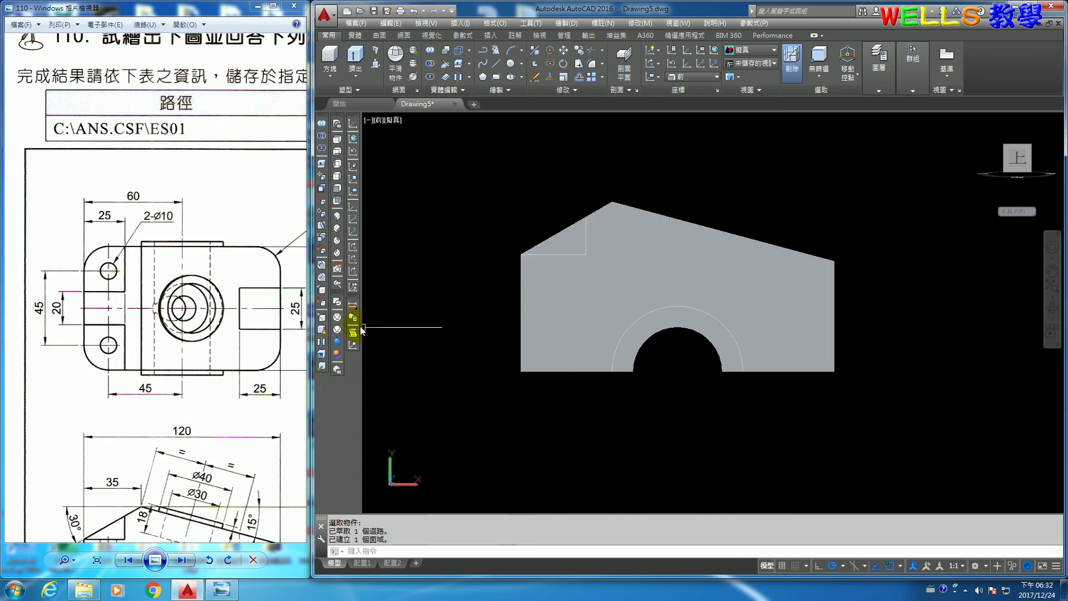
Step: In 2D Wireframe, create boundaries inside the corner triangle and the arch band
{"action": "left_click", "coordinate": [336, 304]}
{"action": "key", "text": "Return"}
{"action": "left_click", "coordinate": [624, 241]}
{"action": "left_click", "coordinate": [566, 239]}
{"action": "left_click", "coordinate": [678, 315]}
{"action": "key", "text": "Return"}
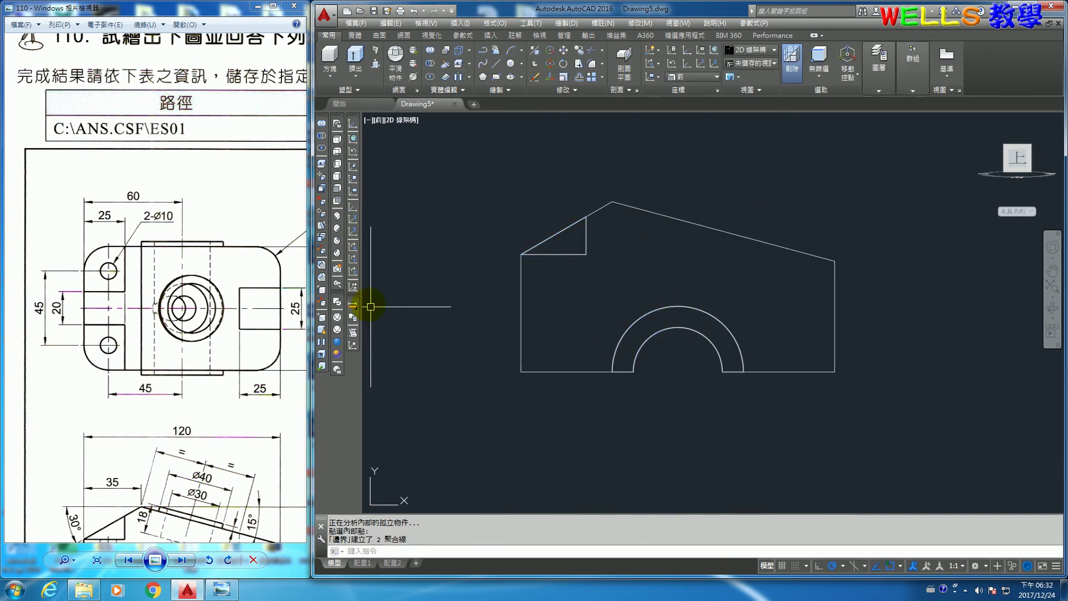
Step: In SE Isometric view, extrude the outer profile region -75 into a solid block
{"action": "left_click", "coordinate": [338, 228]}
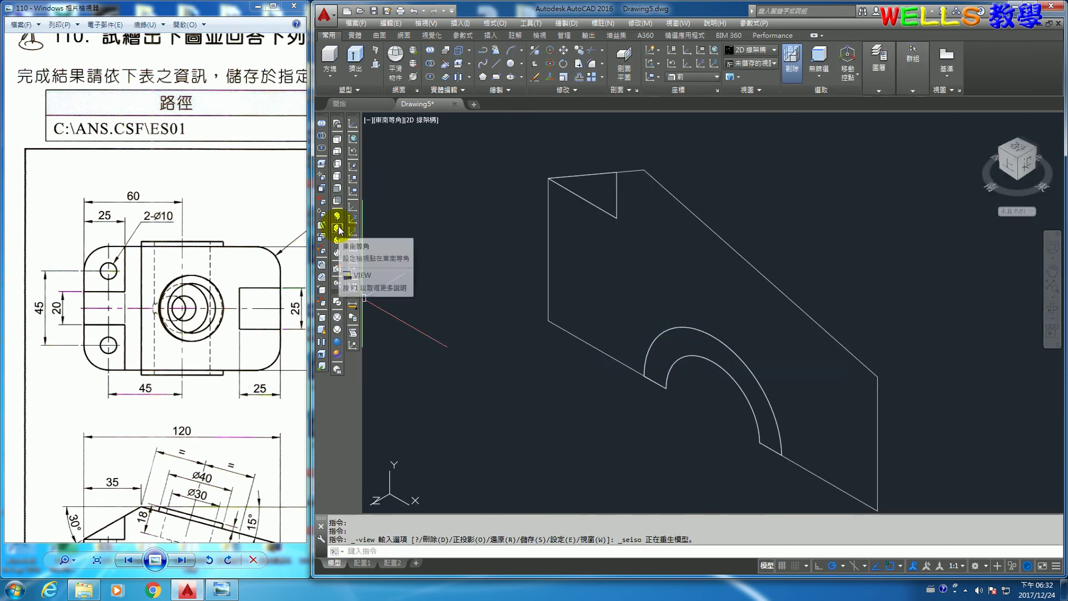
{"action": "left_click", "coordinate": [177, 289]}
{"action": "left_click_drag", "start_coordinate": [177, 289], "coordinate": [110, 241]}
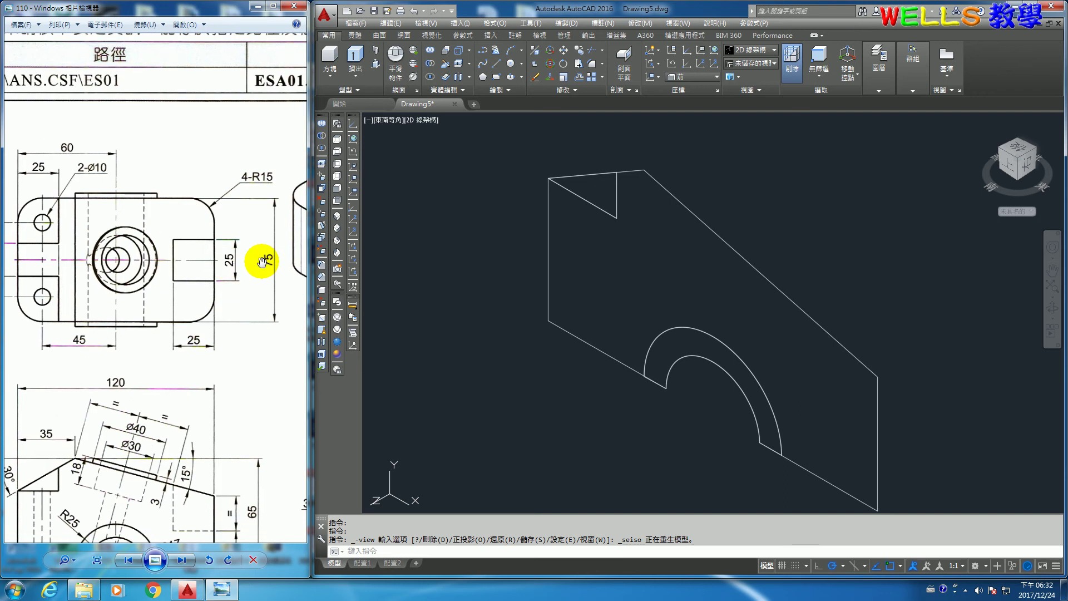
{"action": "left_click", "coordinate": [359, 62]}
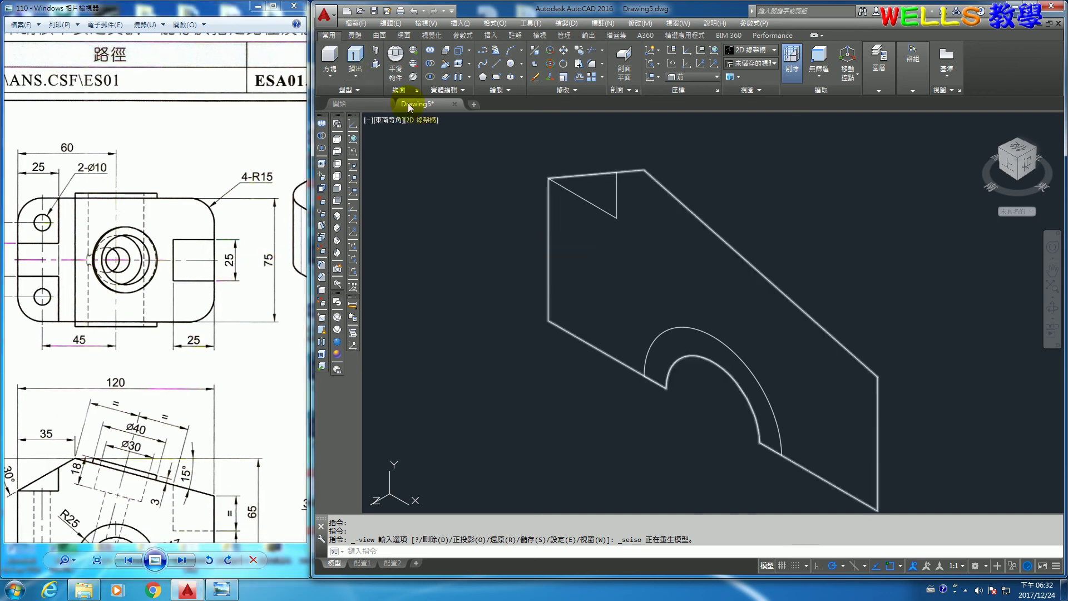
{"action": "left_click", "coordinate": [356, 60]}
{"action": "left_click", "coordinate": [768, 291]}
{"action": "key", "text": "Return"}
{"action": "type", "text": "-75"}
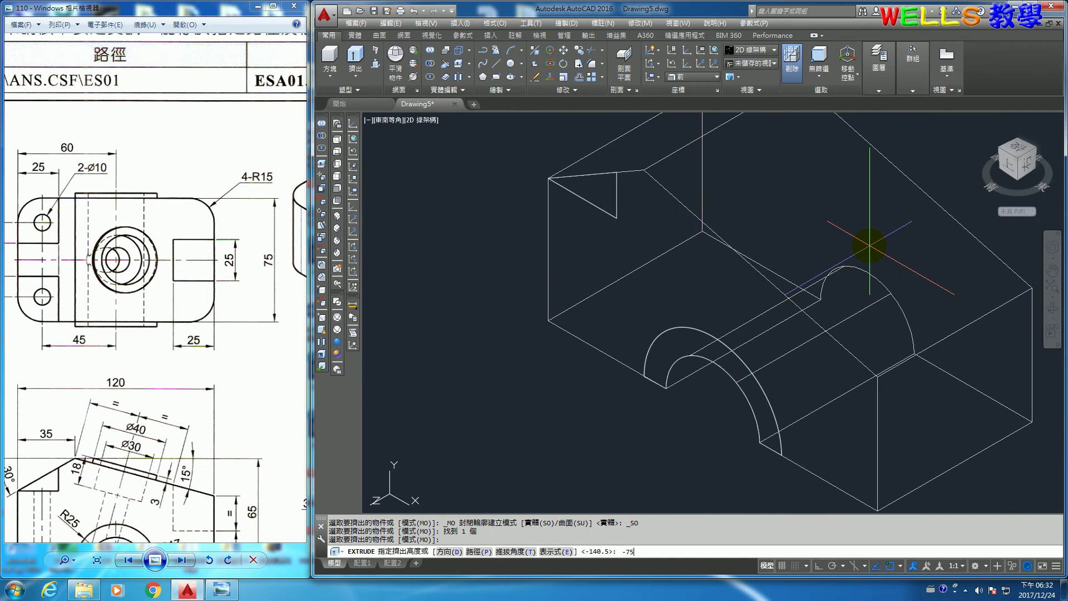
{"action": "key", "text": "Return"}
Step: Copy the half-ring arch band to the block's far end
{"action": "scroll", "coordinate": [869, 245], "scroll_direction": "down", "scroll_amount": 3}
{"action": "middle_click_drag", "start_coordinate": [827, 251], "coordinate": [695, 278]}
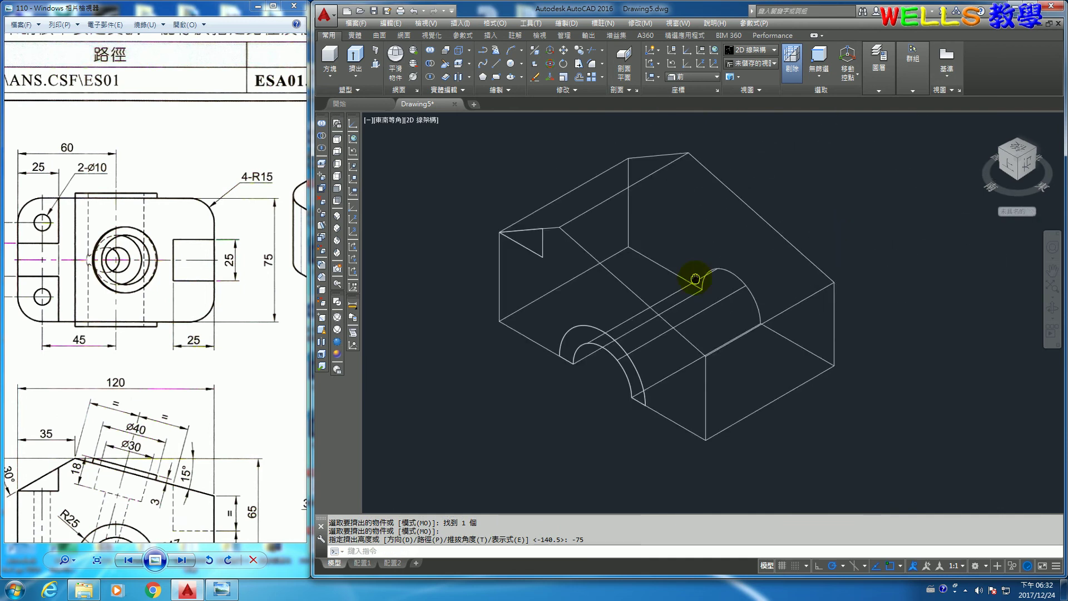
{"action": "left_click", "coordinate": [578, 50]}
{"action": "left_click", "coordinate": [601, 331]}
{"action": "key", "text": "Return"}
{"action": "left_click", "coordinate": [573, 364]}
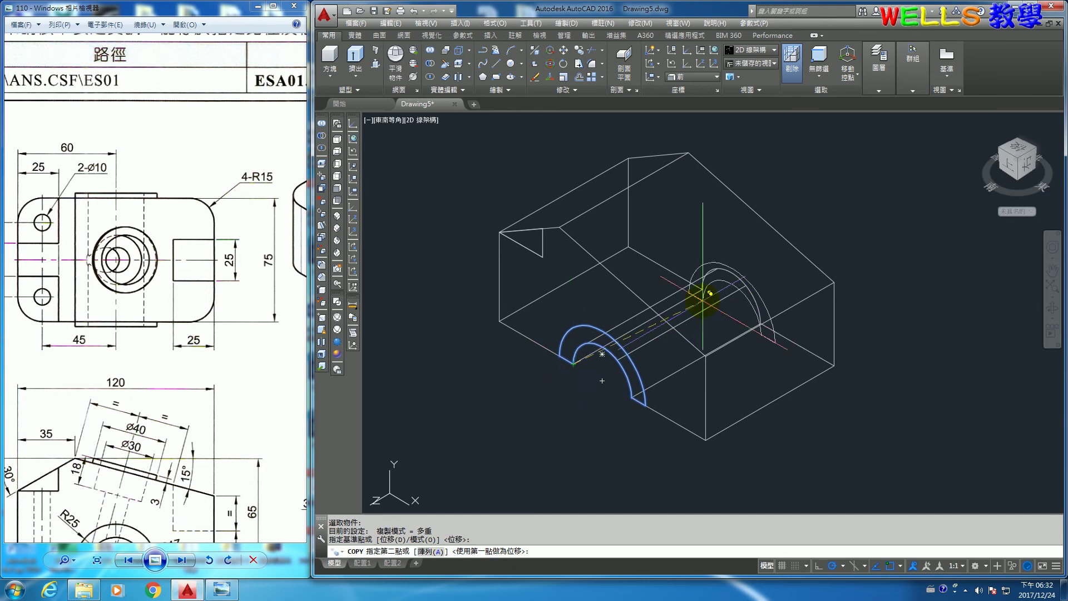
{"action": "left_click", "coordinate": [702, 289]}
{"action": "key", "text": "Return"}
Step: Extrude the front half-ring band 3 units
{"action": "left_click", "coordinate": [354, 65]}
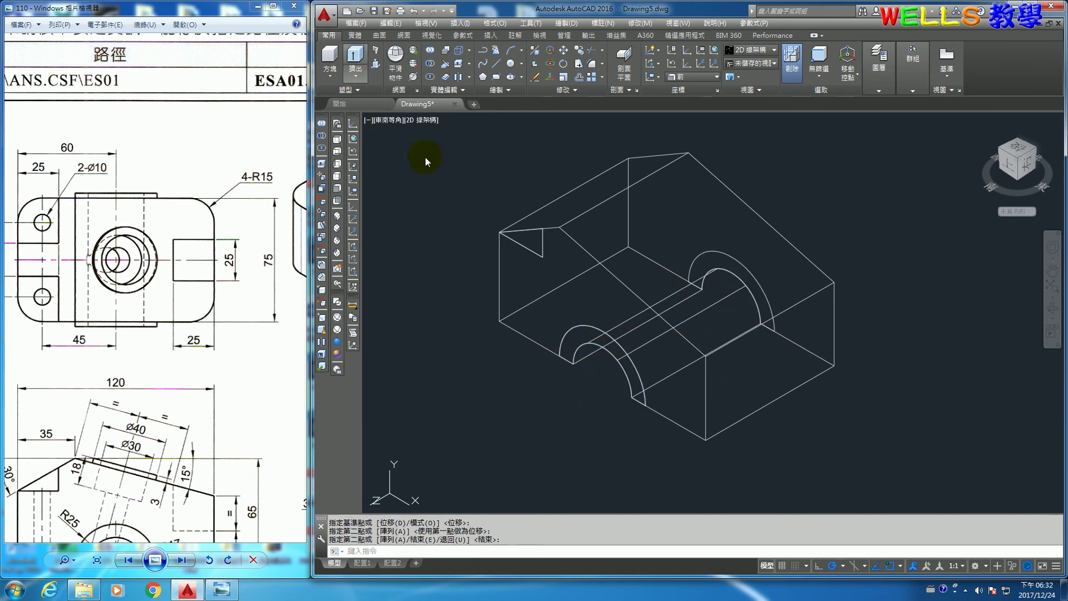
{"action": "left_click", "coordinate": [571, 326]}
{"action": "key", "text": "Return"}
{"action": "left_click_drag", "start_coordinate": [270, 311], "coordinate": [131, 294]}
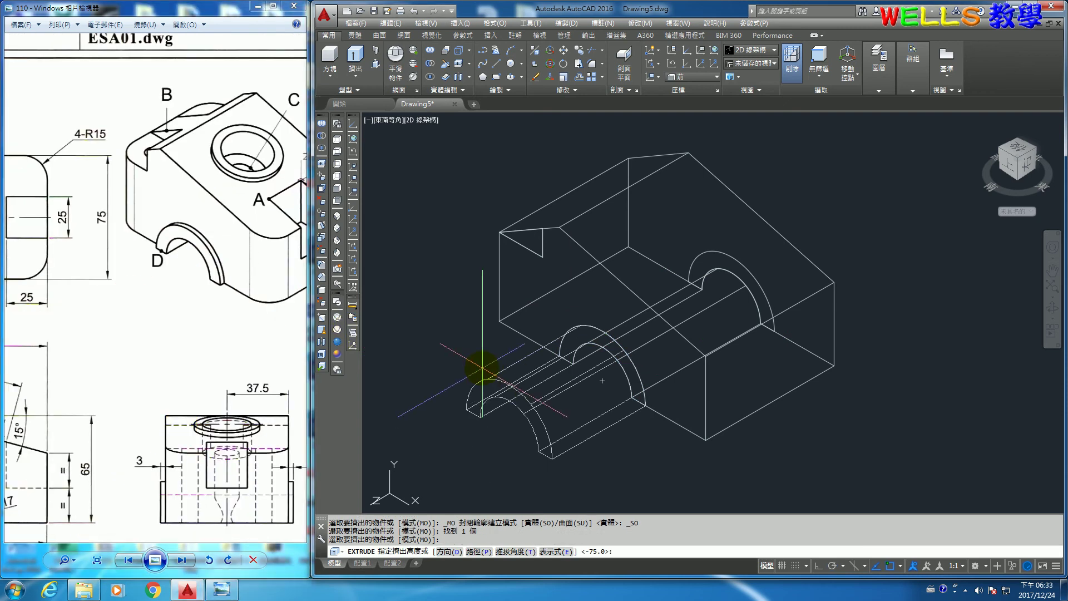
{"action": "type", "text": "3"}
{"action": "key", "text": "Return"}
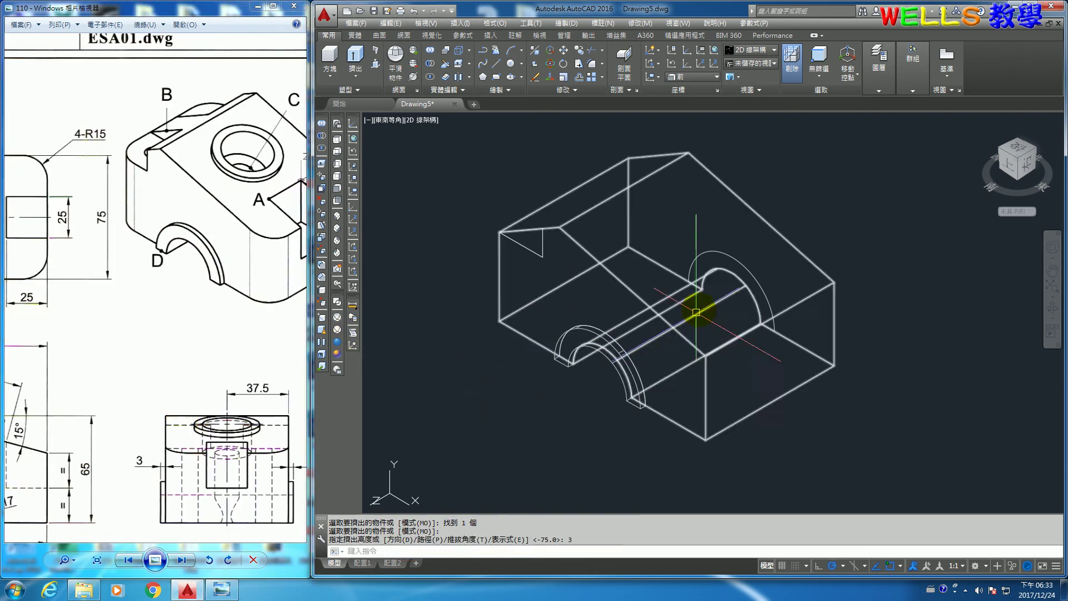
Step: Extrude the back arch band -3 units
{"action": "key", "text": "Return"}
{"action": "left_click", "coordinate": [735, 259]}
{"action": "key", "text": "Return"}
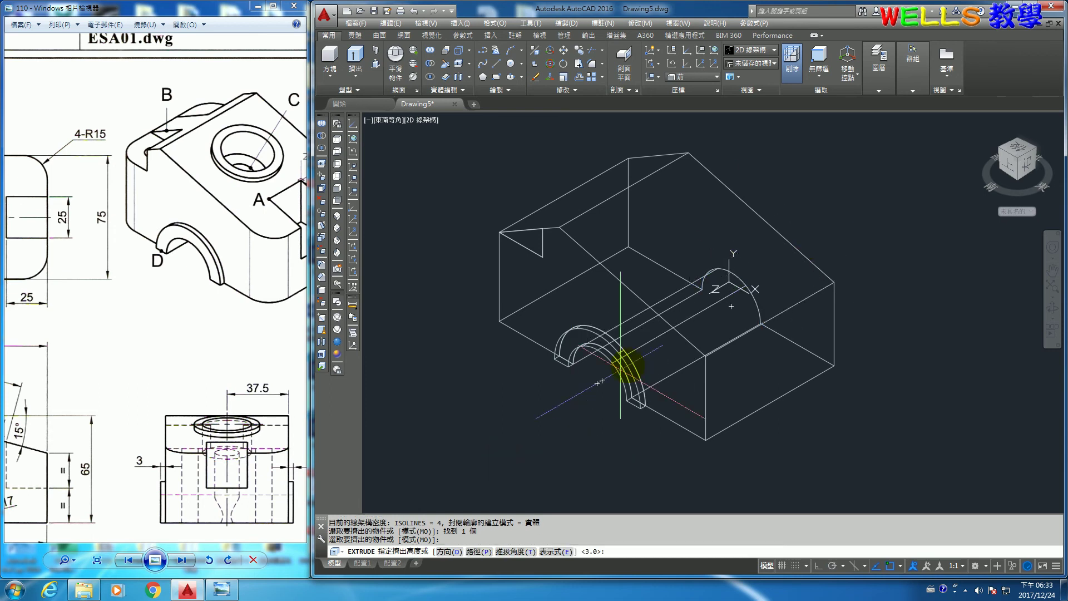
{"action": "type", "text": "-3"}
{"action": "key", "text": "Return"}
{"action": "left_click", "coordinate": [434, 51]}
{"action": "left_click", "coordinate": [846, 210]}
Step: Union all 7 selected pieces into one solid, then orbit from Top to a tilted view
{"action": "left_click", "coordinate": [500, 430]}
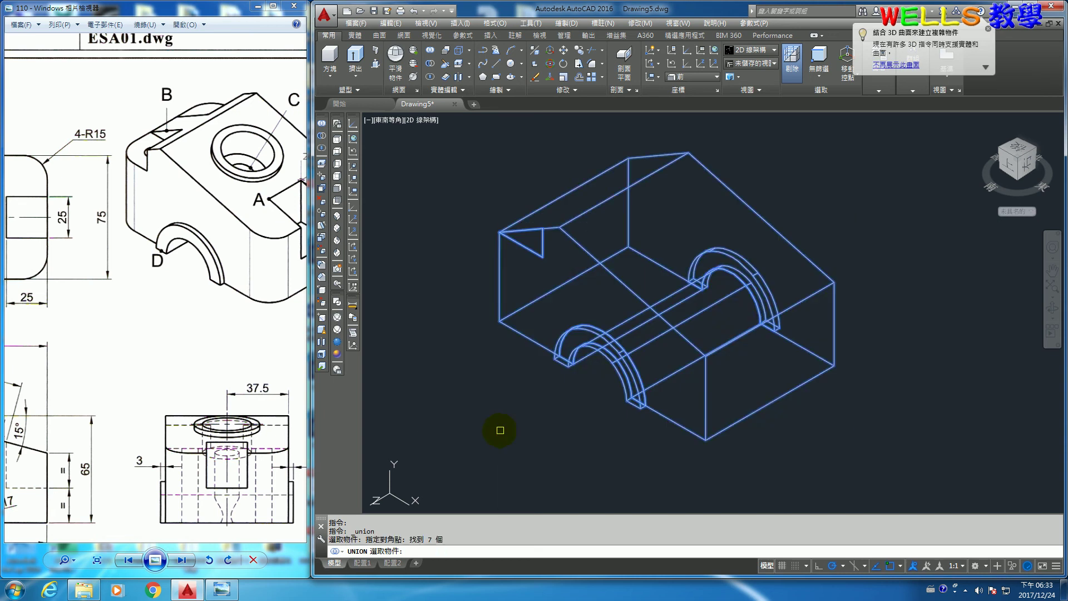
{"action": "key", "text": "Return"}
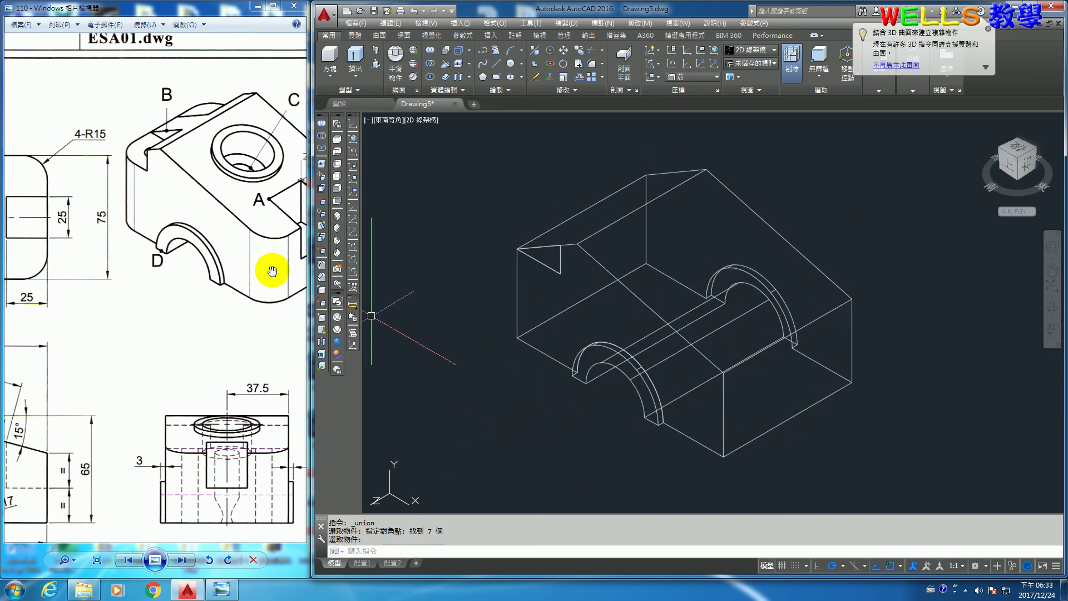
{"action": "left_click_drag", "start_coordinate": [272, 271], "coordinate": [182, 285]}
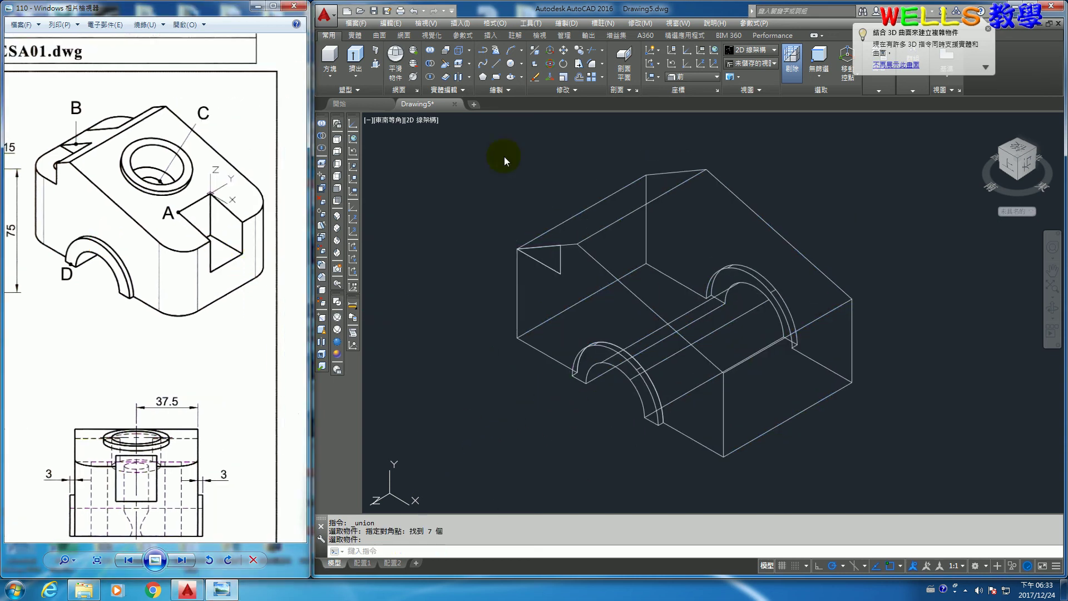
{"action": "scroll", "coordinate": [102, 281], "scroll_direction": "up", "scroll_amount": 2}
{"action": "scroll", "coordinate": [198, 329], "scroll_direction": "up", "scroll_amount": 2}
{"action": "scroll", "coordinate": [129, 253], "scroll_direction": "up", "scroll_amount": 1}
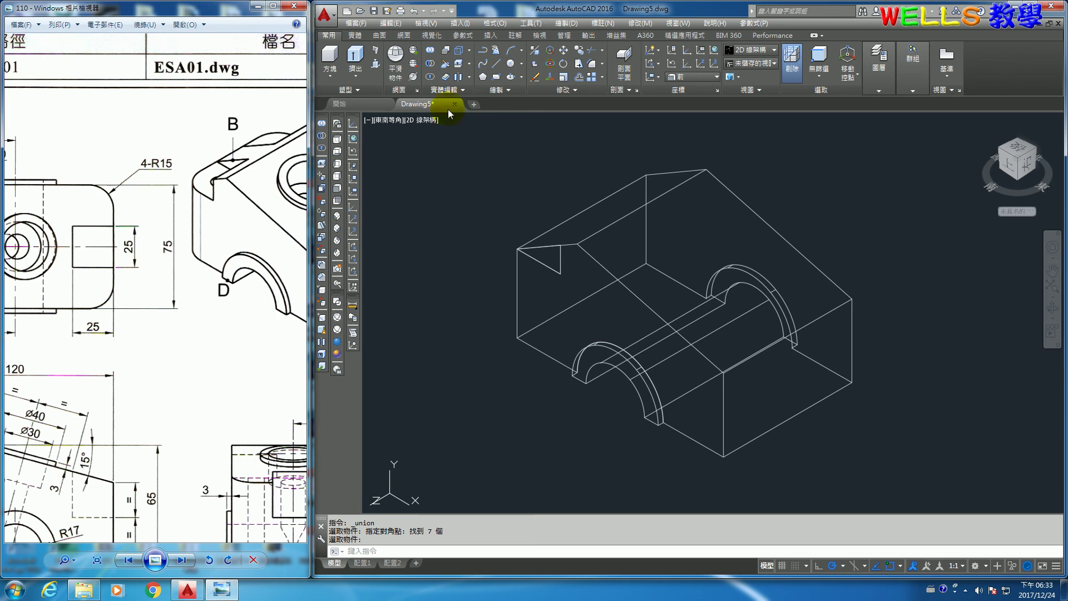
{"action": "left_click", "coordinate": [336, 139]}
{"action": "mouse_move", "coordinate": [573, 306]}
{"action": "middle_mouse_down", "text": "shift"}
{"action": "mouse_move", "coordinate": [564, 323]}
{"action": "mouse_move", "coordinate": [618, 227]}
{"action": "mouse_move", "coordinate": [617, 321]}
{"action": "mouse_move", "coordinate": [639, 305]}
{"action": "mouse_move", "coordinate": [655, 267]}
{"action": "mouse_move", "coordinate": [624, 270]}
{"action": "middle_mouse_up", "text": "shift"}
{"action": "left_click", "coordinate": [878, 89]}
Step: Make layer 圖層1 current and draw a 25 × 25 square starting 12.5 from the edge midpoint
{"action": "left_click", "coordinate": [949, 101]}
{"action": "left_click", "coordinate": [950, 121]}
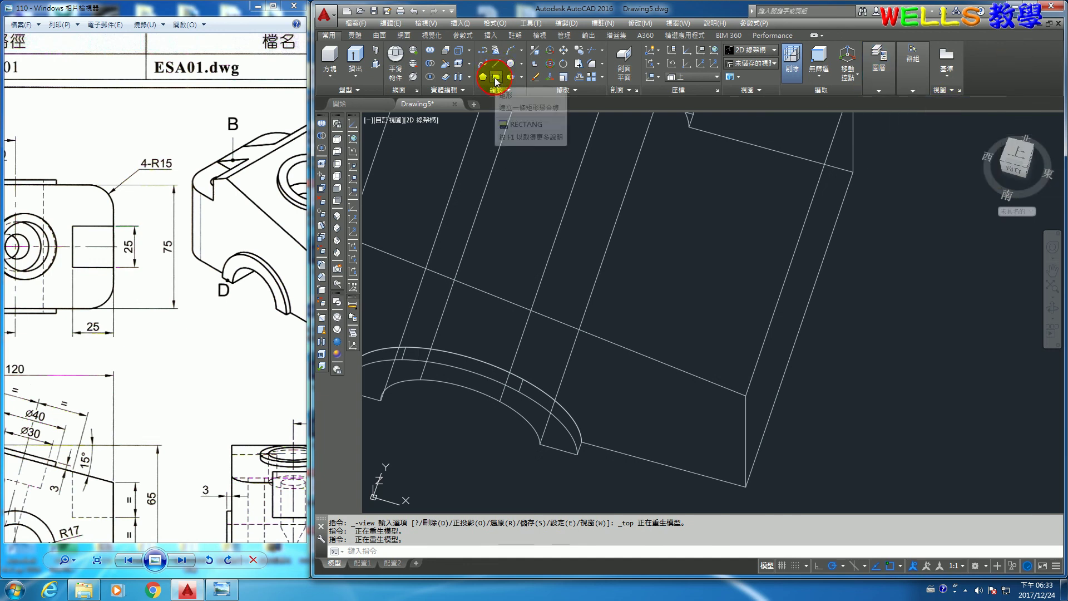
{"action": "left_click", "coordinate": [496, 78]}
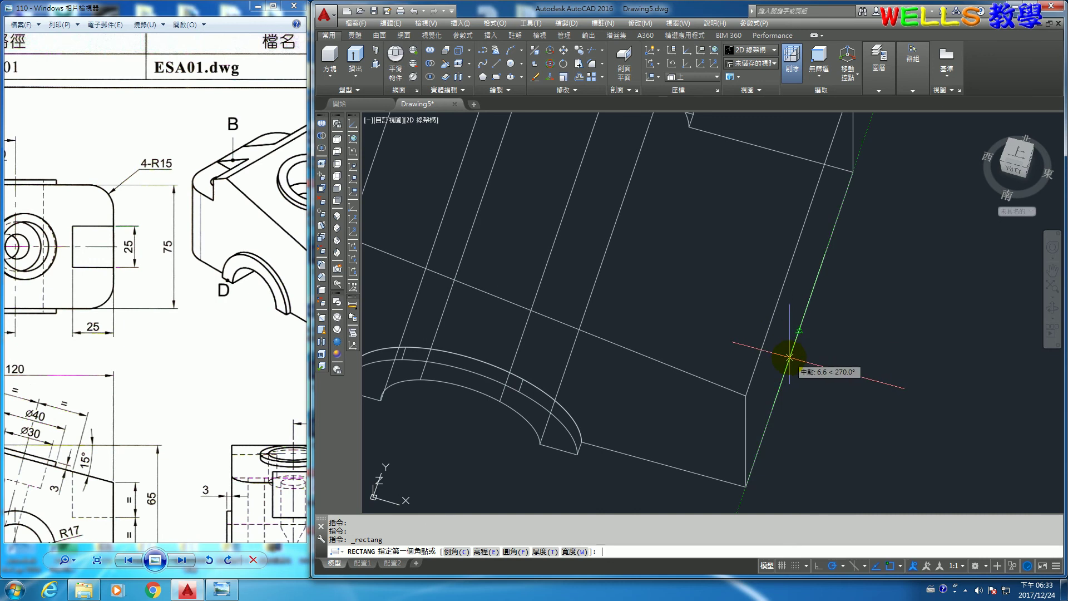
{"action": "type", "text": "12.5"}
{"action": "key", "text": "Return"}
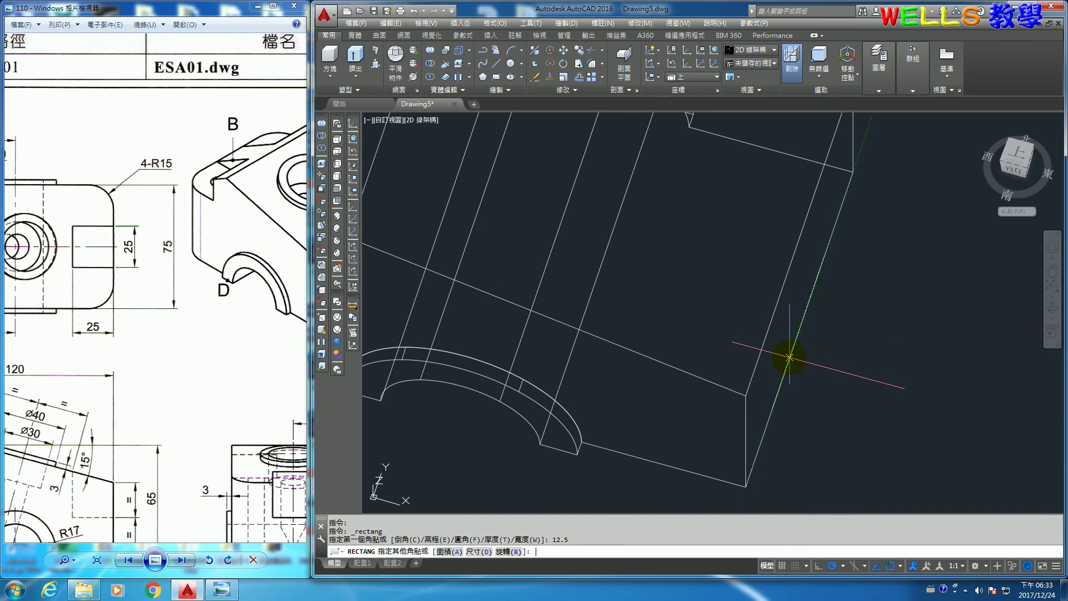
{"action": "type", "text": "@-25,25"}
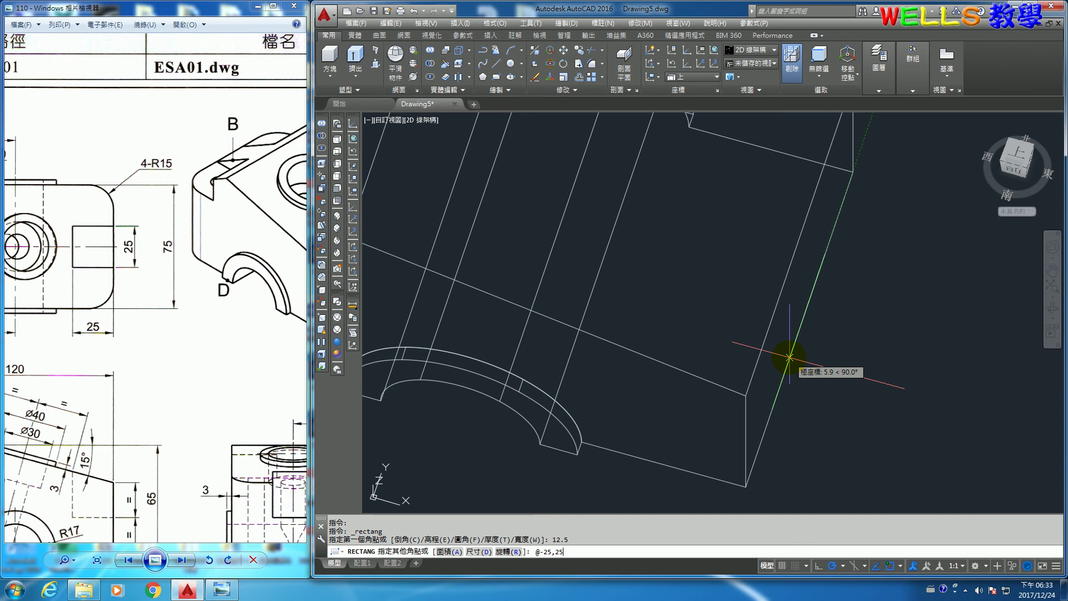
{"action": "key", "text": "Return"}
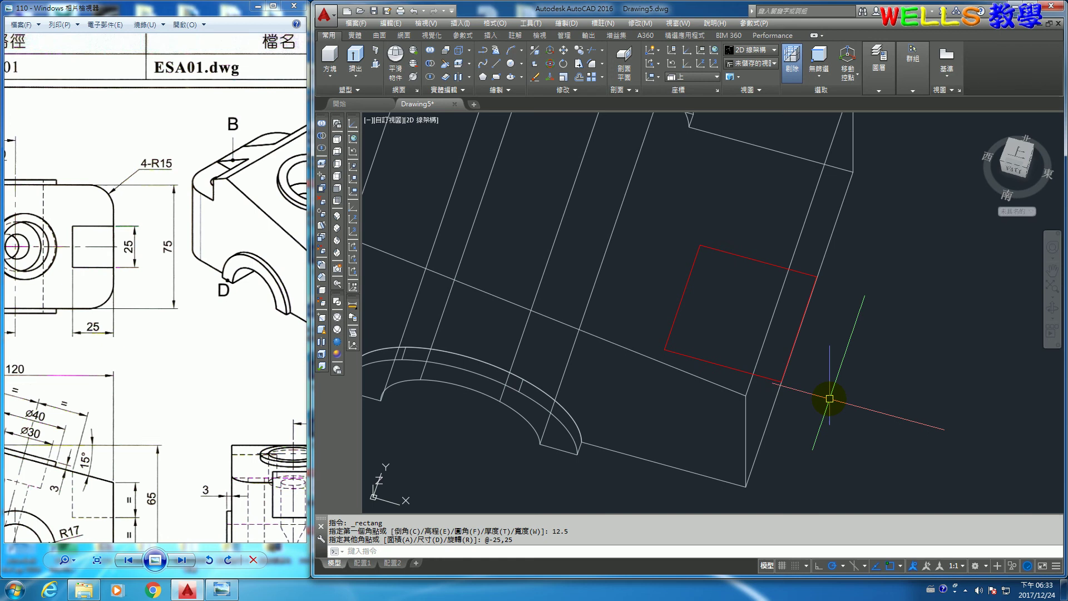
Step: Extrude the square upward into a tall box
{"action": "mouse_move", "coordinate": [822, 419]}
{"action": "middle_mouse_down", "text": "shift"}
{"action": "mouse_move", "coordinate": [812, 353]}
{"action": "mouse_move", "coordinate": [831, 313]}
{"action": "mouse_move", "coordinate": [794, 362]}
{"action": "middle_mouse_up", "text": "shift"}
{"action": "scroll", "coordinate": [831, 313], "scroll_direction": "down", "scroll_amount": 2}
{"action": "left_click", "coordinate": [355, 55]}
{"action": "left_click", "coordinate": [787, 343]}
{"action": "key", "text": "Return"}
{"action": "left_click", "coordinate": [781, 160]}
Step: Move the tall box from its lower corner down into the block
{"action": "left_click", "coordinate": [566, 54]}
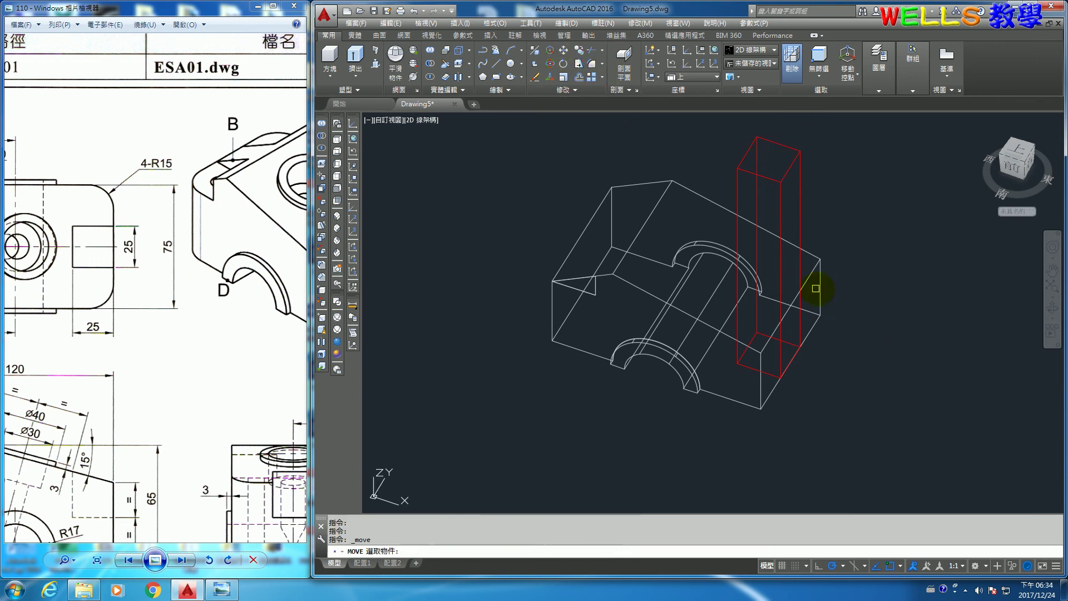
{"action": "left_click", "coordinate": [800, 207]}
{"action": "key", "text": "Return"}
{"action": "scroll", "coordinate": [790, 412], "scroll_direction": "up", "scroll_amount": 4}
{"action": "left_click", "coordinate": [737, 416]}
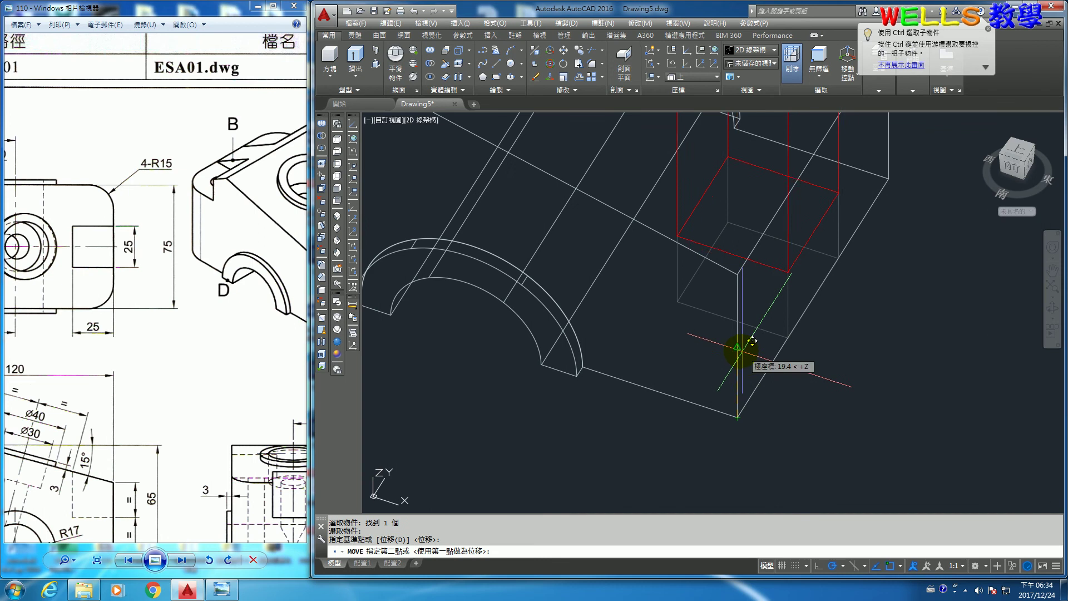
{"action": "left_click", "coordinate": [735, 344]}
{"action": "scroll", "coordinate": [839, 364], "scroll_direction": "down", "scroll_amount": 3}
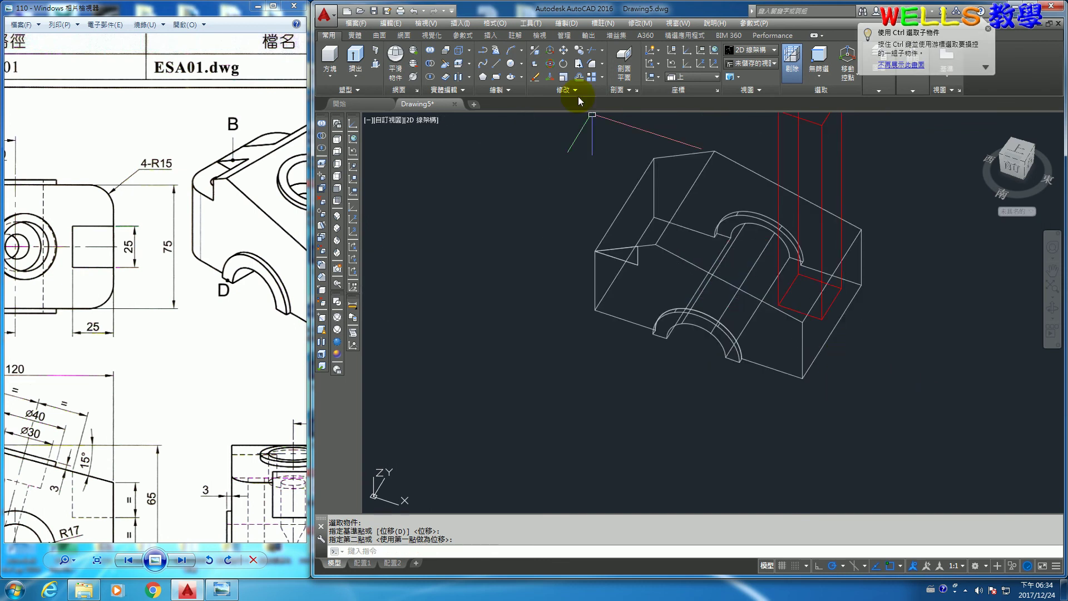
Step: Subtract the box from the block, leaving a square notch at its right end
{"action": "left_click", "coordinate": [430, 67]}
{"action": "left_click", "coordinate": [692, 172]}
{"action": "right_click", "coordinate": [839, 188]}
{"action": "left_click", "coordinate": [839, 179]}
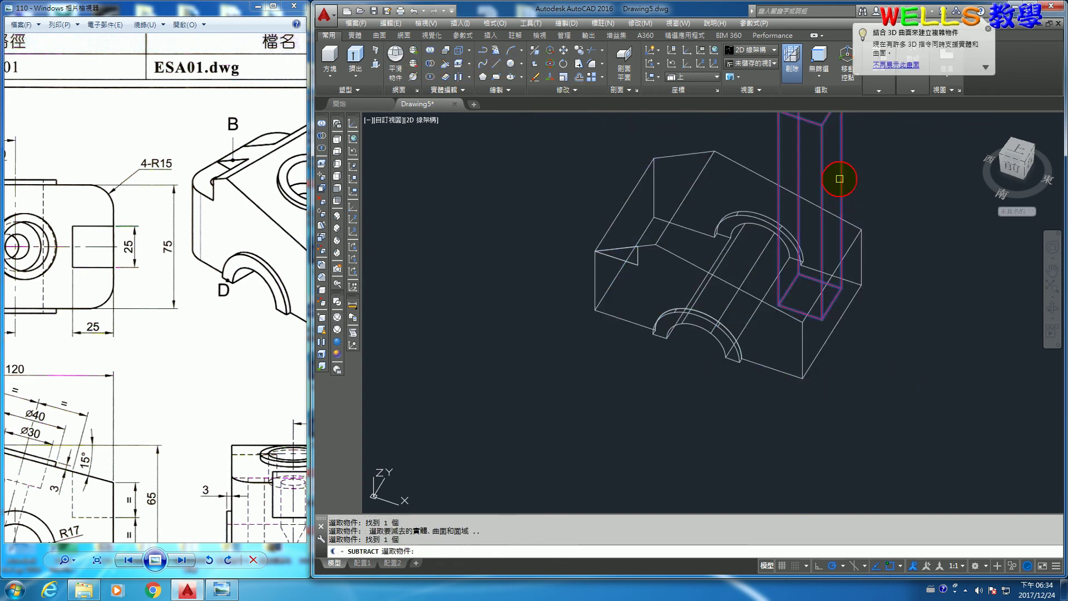
{"action": "right_click", "coordinate": [889, 197]}
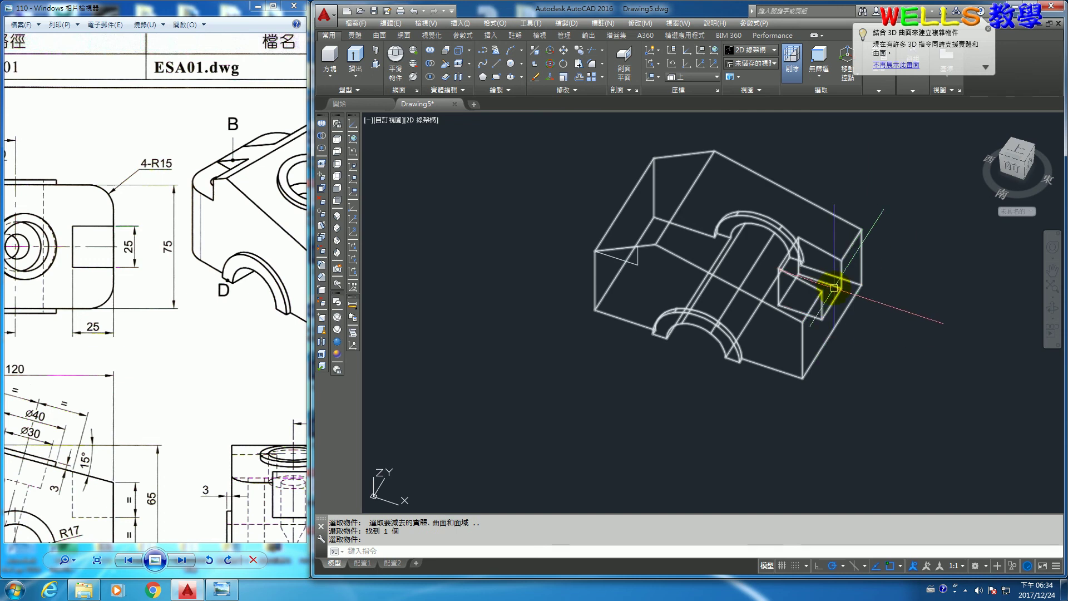
{"action": "left_click_drag", "start_coordinate": [212, 332], "coordinate": [241, 341]}
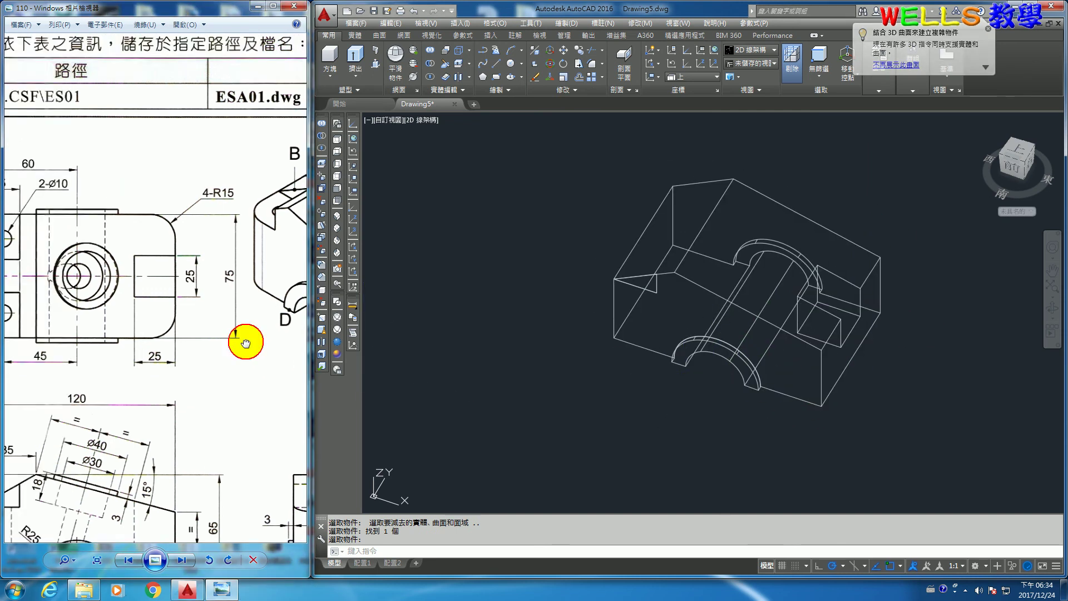
{"action": "left_click_drag", "start_coordinate": [172, 305], "coordinate": [124, 269]}
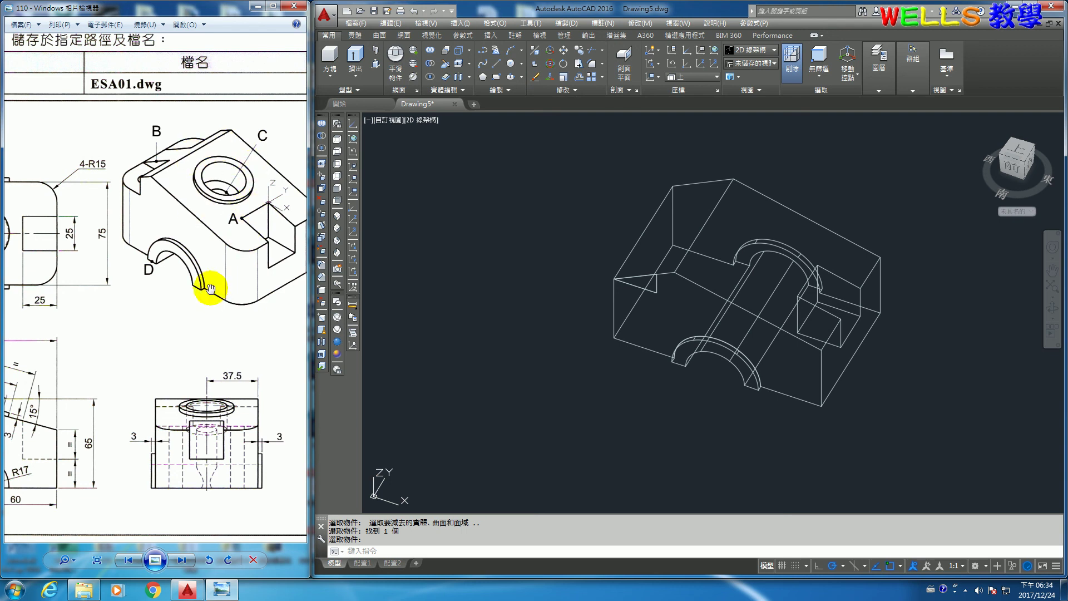
{"action": "scroll", "coordinate": [183, 317], "scroll_direction": "down", "scroll_amount": 2}
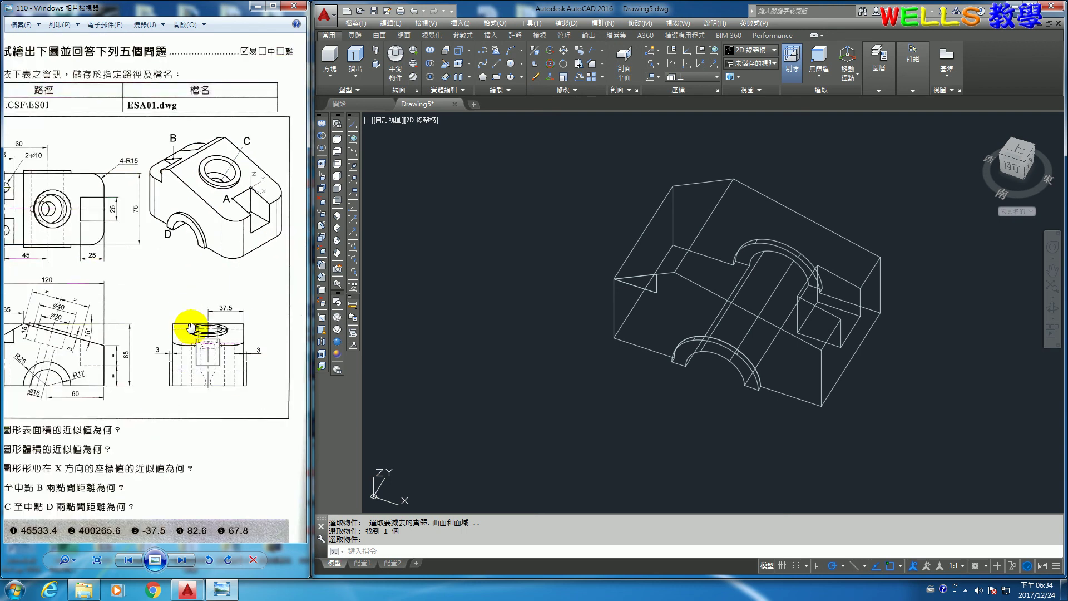
{"action": "left_click_drag", "start_coordinate": [132, 311], "coordinate": [175, 324]}
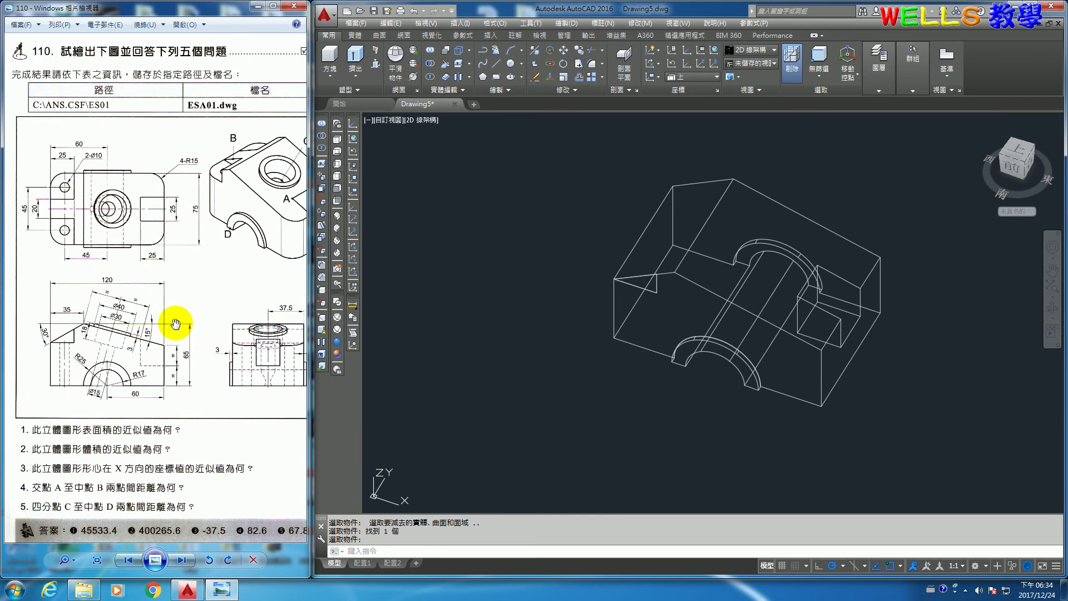
{"action": "scroll", "coordinate": [187, 326], "scroll_direction": "up", "scroll_amount": 1}
{"action": "scroll", "coordinate": [186, 325], "scroll_direction": "up", "scroll_amount": 1}
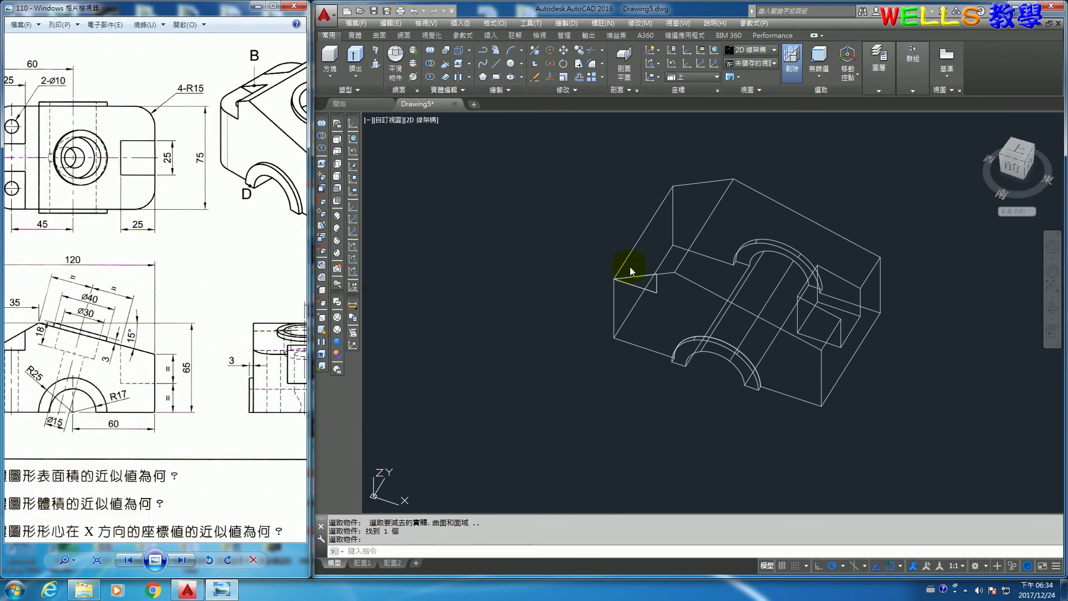
Step: Align the UCS to the block's sloped top face
{"action": "left_click", "coordinate": [354, 172]}
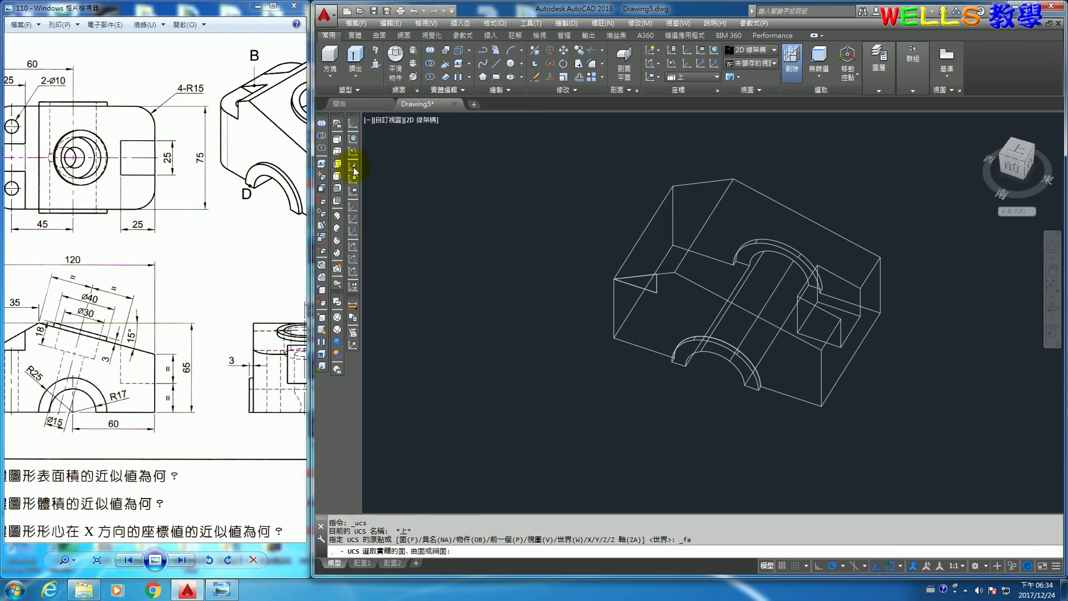
{"action": "left_click", "coordinate": [761, 242]}
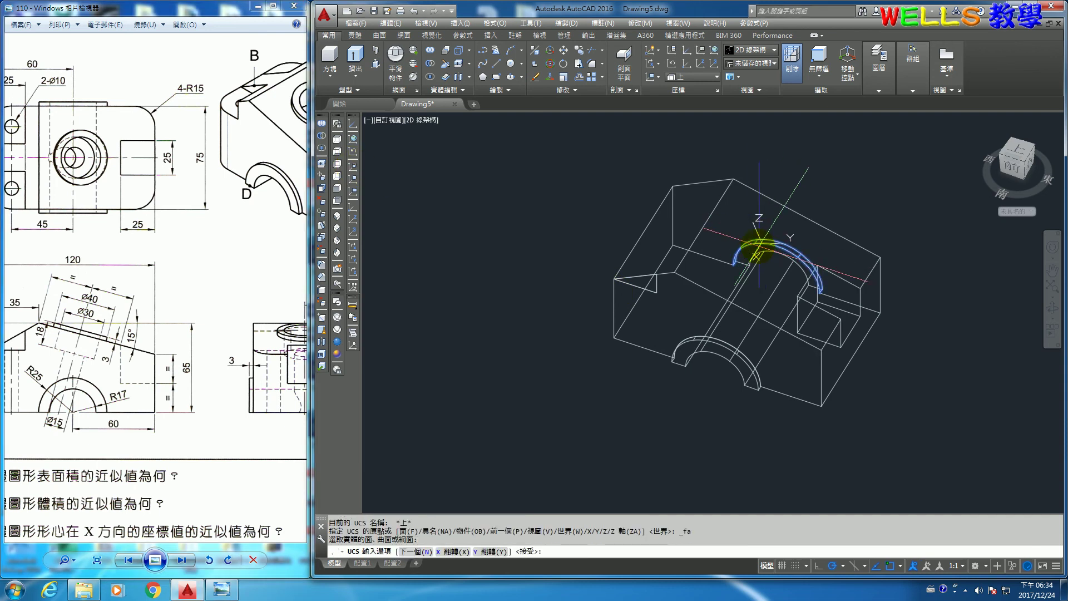
{"action": "key", "text": "Escape"}
{"action": "left_click", "coordinate": [719, 262]}
{"action": "key", "text": "Return"}
{"action": "scroll", "coordinate": [723, 292], "scroll_direction": "up", "scroll_amount": 2}
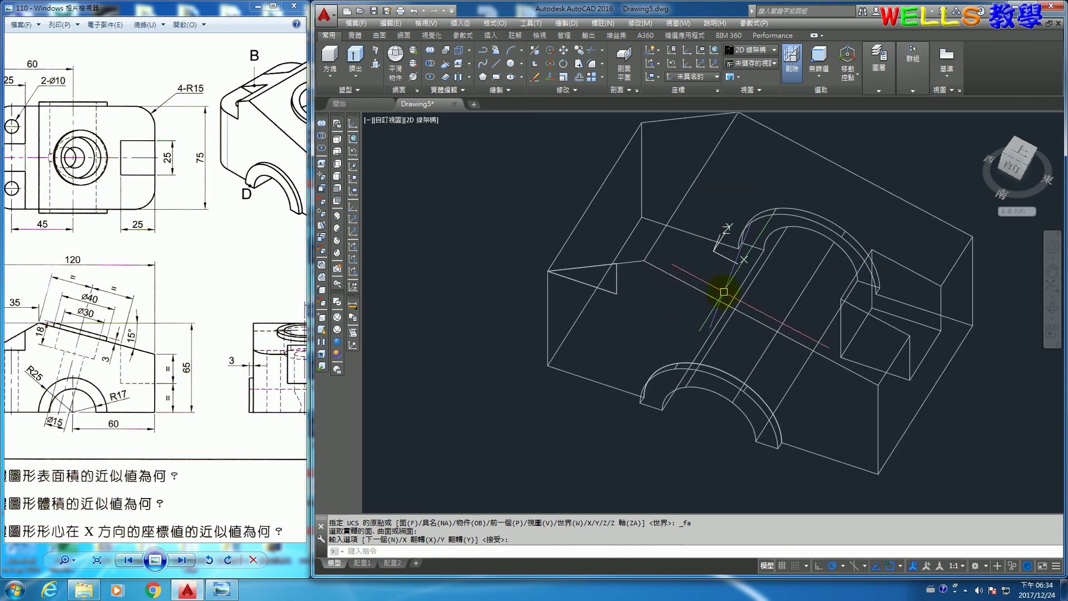
{"action": "middle_click_drag", "start_coordinate": [636, 355], "coordinate": [611, 338], "text": "shift"}
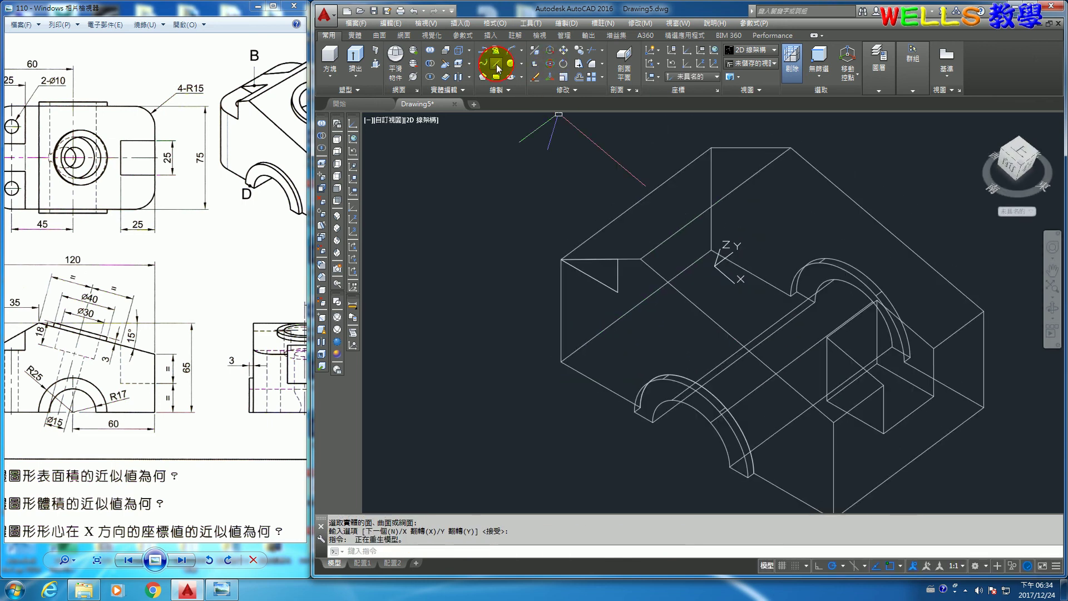
Step: Draw a diagonal helper line across the top face
{"action": "key", "text": "l"}
{"action": "key", "text": "Return"}
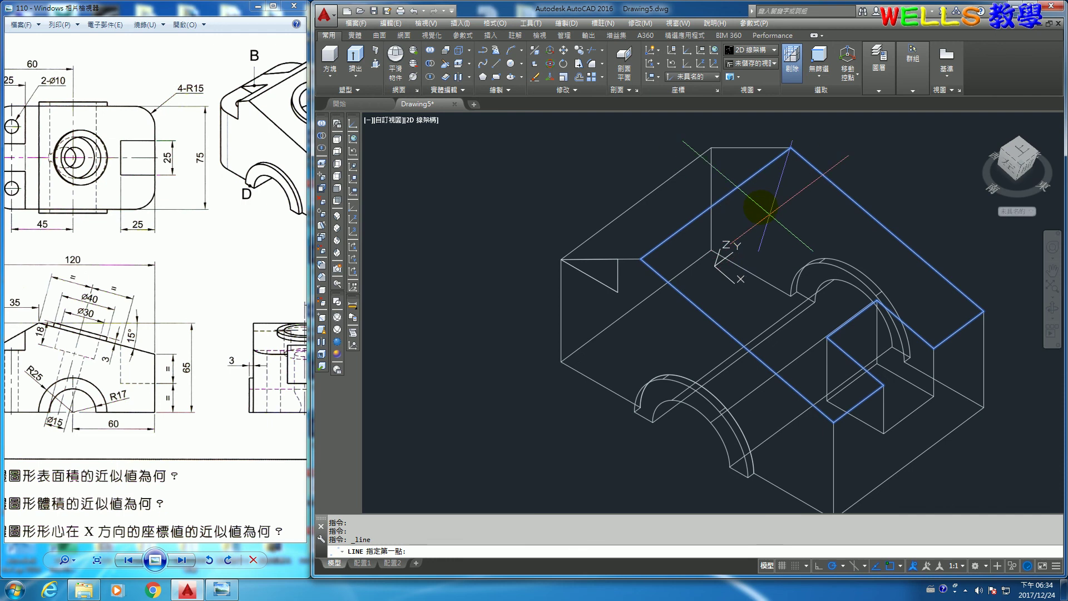
{"action": "left_click", "coordinate": [720, 199]}
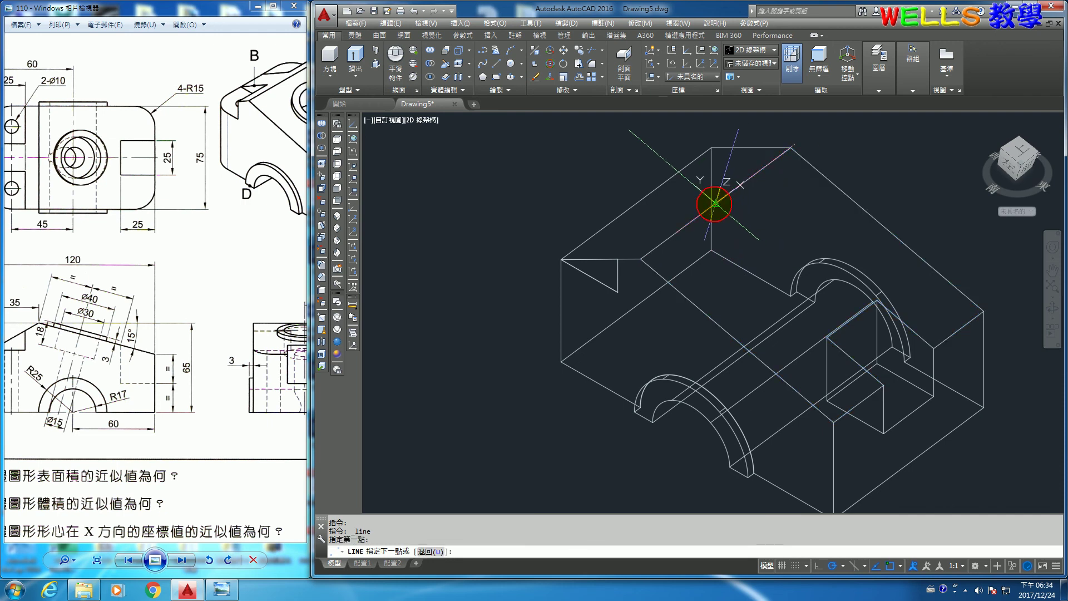
{"action": "left_click", "coordinate": [853, 313]}
{"action": "key", "text": "Return"}
Step: Draw concentric Ø40, Ø30 and Ø15 circles at the helper line's midpoint
{"action": "left_click", "coordinate": [511, 70]}
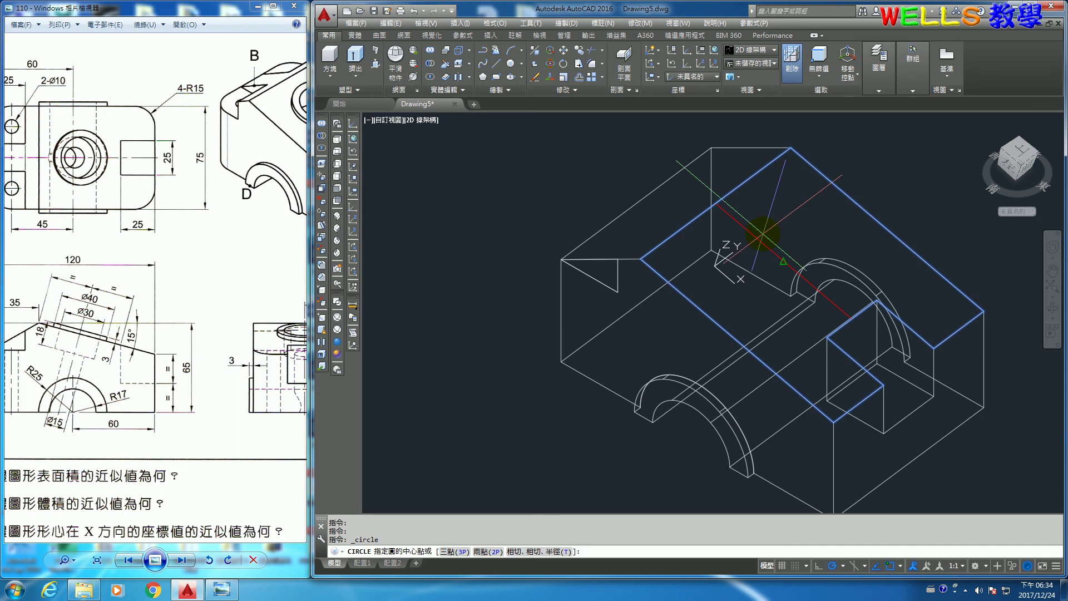
{"action": "left_click", "coordinate": [783, 261]}
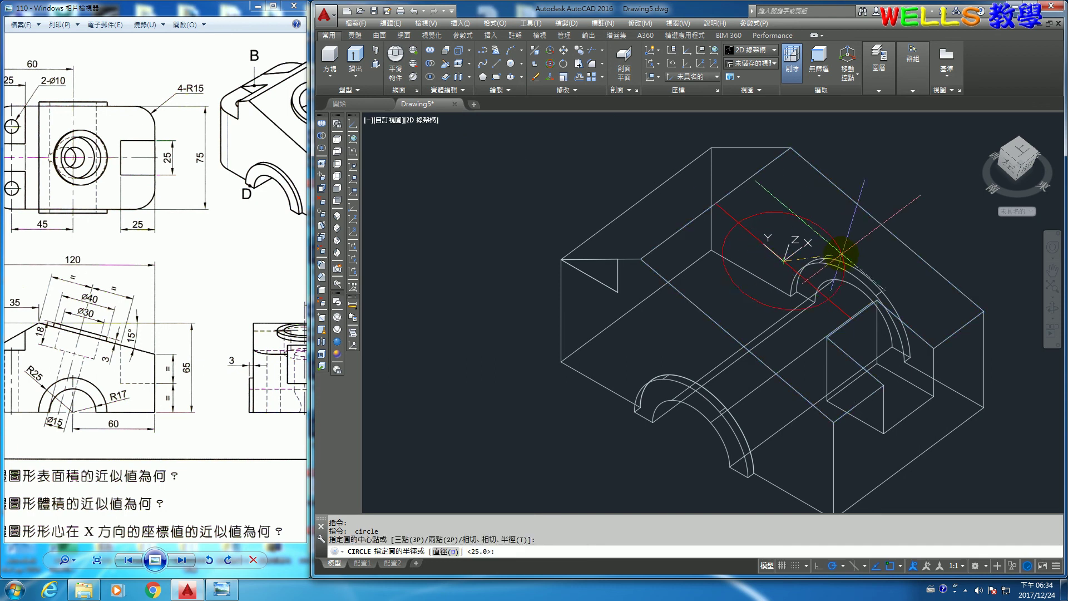
{"action": "type", "text": "d"}
{"action": "key", "text": "Return"}
{"action": "type", "text": "40"}
{"action": "key", "text": "Return"}
{"action": "key", "text": "Return"}
{"action": "left_click", "coordinate": [783, 261]}
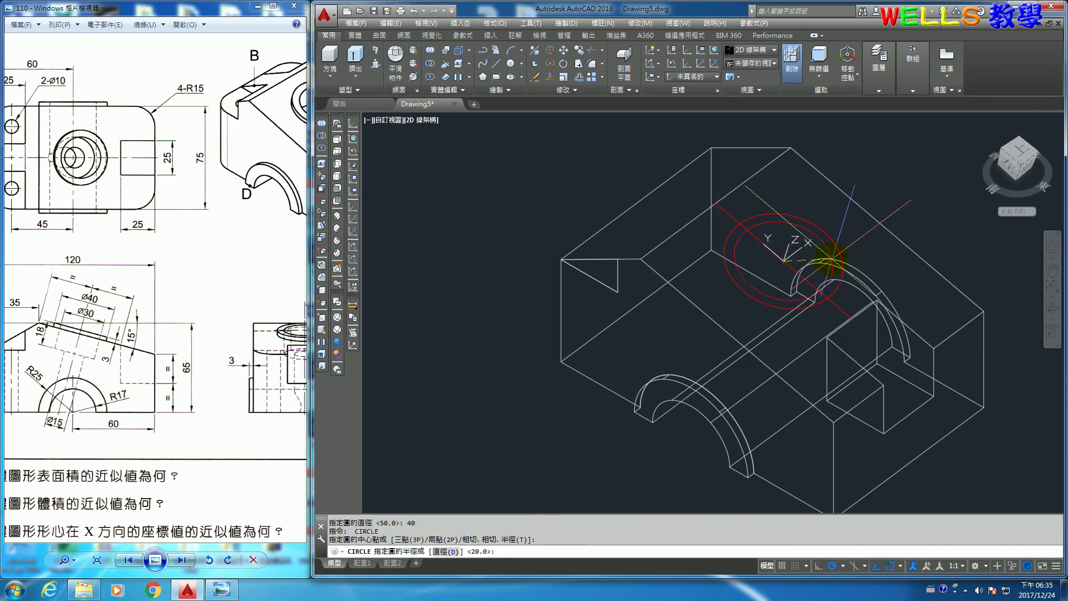
{"action": "type", "text": "d"}
{"action": "key", "text": "Return"}
{"action": "type", "text": "30"}
{"action": "key", "text": "Return"}
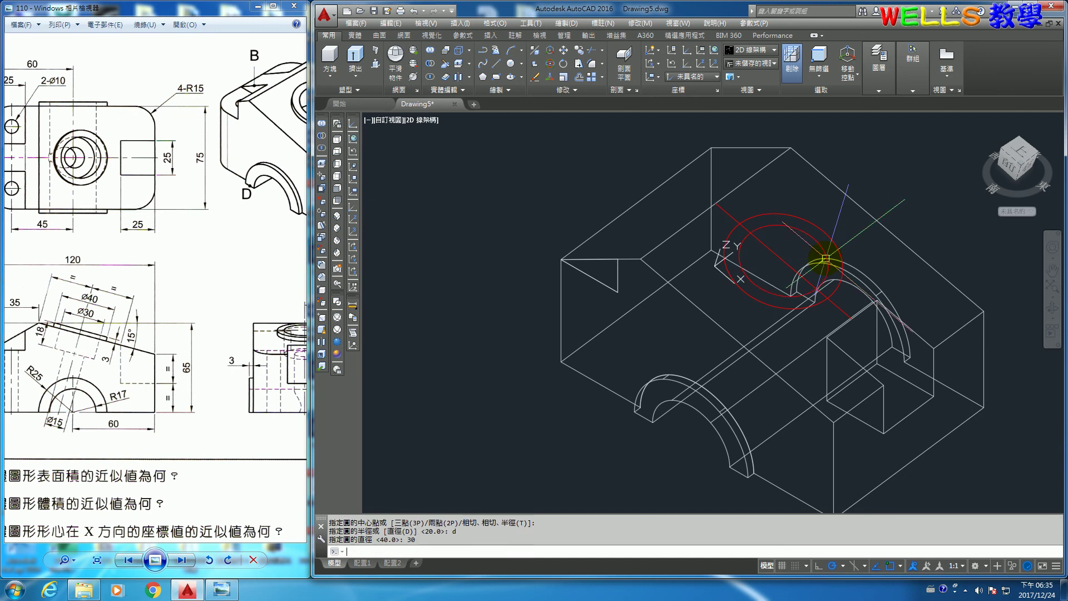
{"action": "key", "text": "Return"}
{"action": "left_click", "coordinate": [784, 260]}
{"action": "type", "text": "d"}
{"action": "key", "text": "Return"}
{"action": "type", "text": "15"}
{"action": "key", "text": "Return"}
Step: Erase the helper line and pick the ring between the outer circles for press-pull
{"action": "left_click", "coordinate": [724, 211]}
{"action": "key", "text": "Delete"}
{"action": "left_click", "coordinate": [376, 64]}
{"action": "scroll", "coordinate": [747, 227], "scroll_direction": "up", "scroll_amount": 5}
{"action": "left_click", "coordinate": [758, 227]}
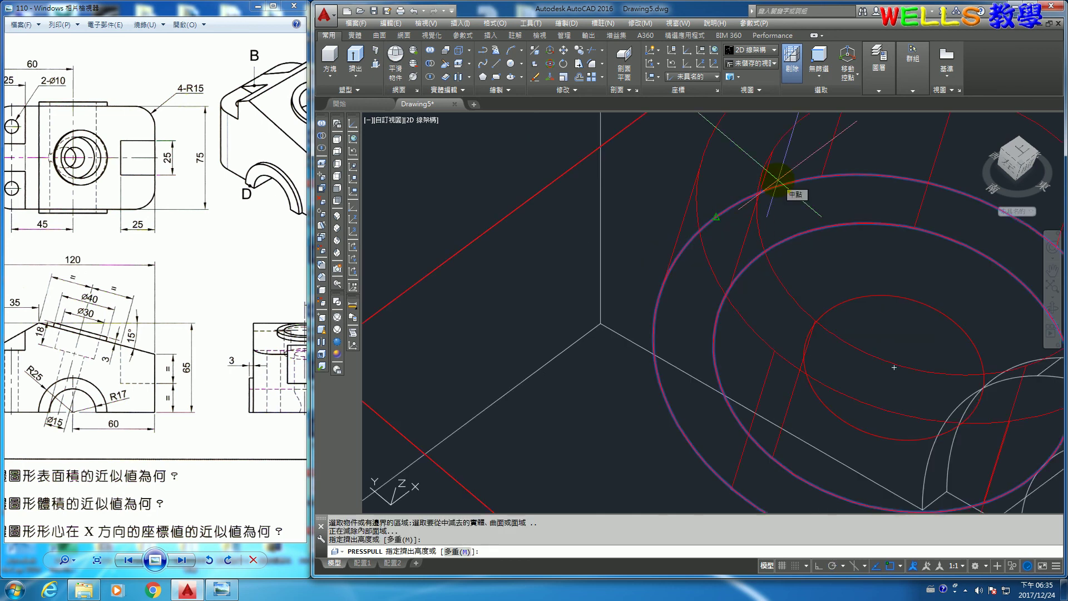
Step: Press-pull the ring between the outer circles up 3 units
{"action": "type", "text": "3"}
{"action": "key", "text": "Return"}
{"action": "scroll", "coordinate": [822, 246], "scroll_direction": "down", "scroll_amount": 2}
{"action": "scroll", "coordinate": [820, 244], "scroll_direction": "down", "scroll_amount": 2}
{"action": "scroll", "coordinate": [826, 261], "scroll_direction": "down", "scroll_amount": 2}
{"action": "middle_click_drag", "start_coordinate": [831, 277], "coordinate": [771, 264]}
Step: Extrude the middle circle -15 and select the inner circle for a long extrusion
{"action": "left_click", "coordinate": [354, 54]}
{"action": "left_click", "coordinate": [713, 188]}
{"action": "key", "text": "Return"}
{"action": "type", "text": "-15"}
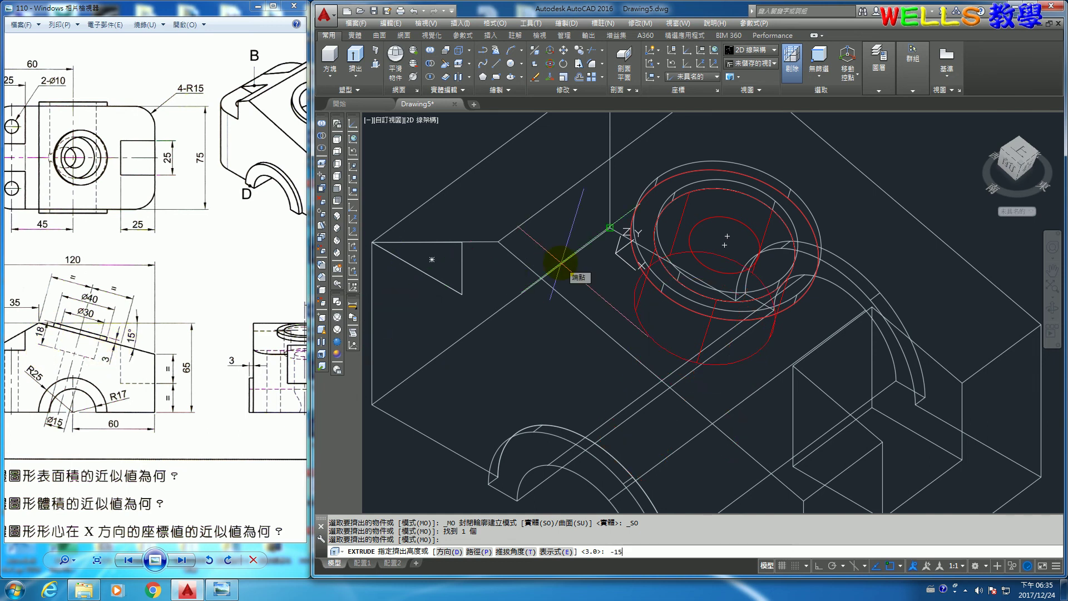
{"action": "key", "text": "Return"}
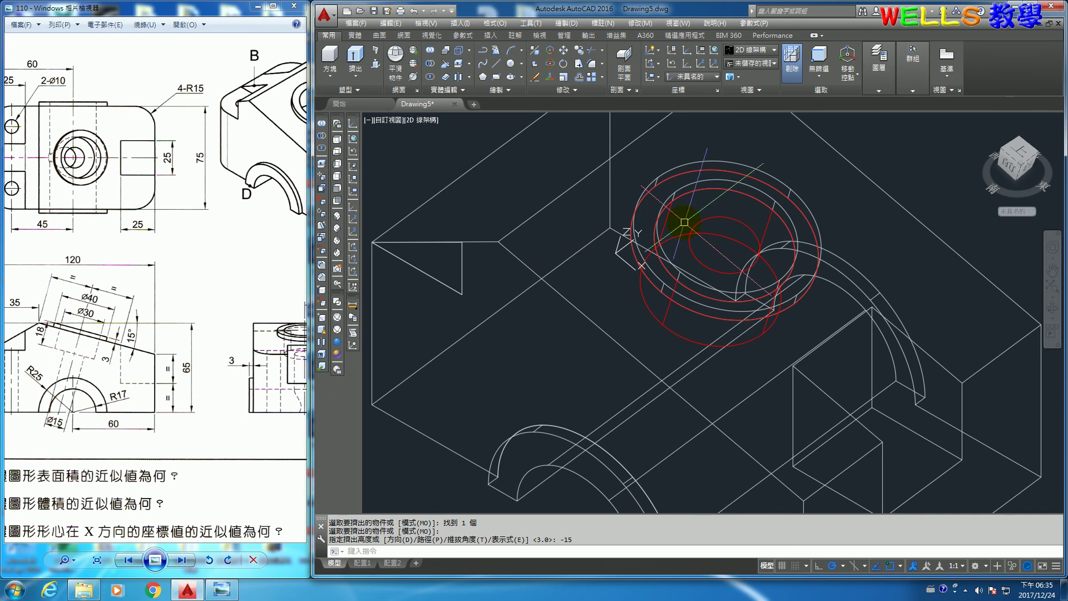
{"action": "left_click", "coordinate": [355, 56]}
{"action": "left_click", "coordinate": [723, 217]}
{"action": "scroll", "coordinate": [686, 326], "scroll_direction": "down", "scroll_amount": 4}
{"action": "key", "text": "Return"}
{"action": "key", "text": "Return"}
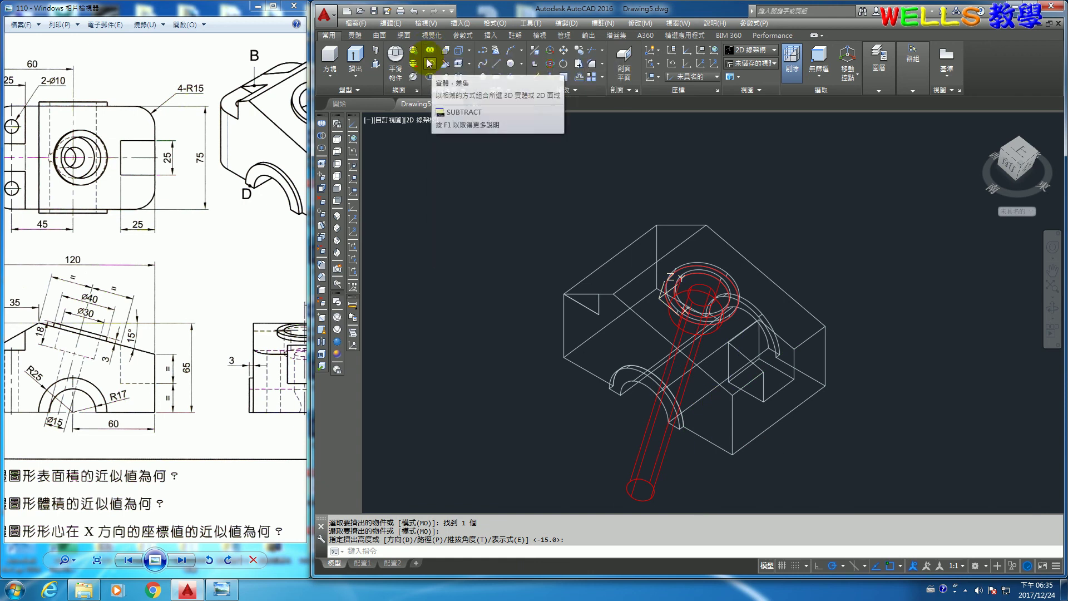
Step: Subtract the cylinders from the block, boring the stepped hole
{"action": "left_click", "coordinate": [430, 63]}
{"action": "left_click", "coordinate": [619, 298]}
{"action": "key", "text": "Return"}
{"action": "left_click", "coordinate": [830, 267]}
{"action": "left_click", "coordinate": [679, 341]}
{"action": "key", "text": "Return"}
Step: Inspect the hole in Realistic shading, then return to 2D Wireframe
{"action": "scroll", "coordinate": [570, 394], "scroll_direction": "up", "scroll_amount": 2}
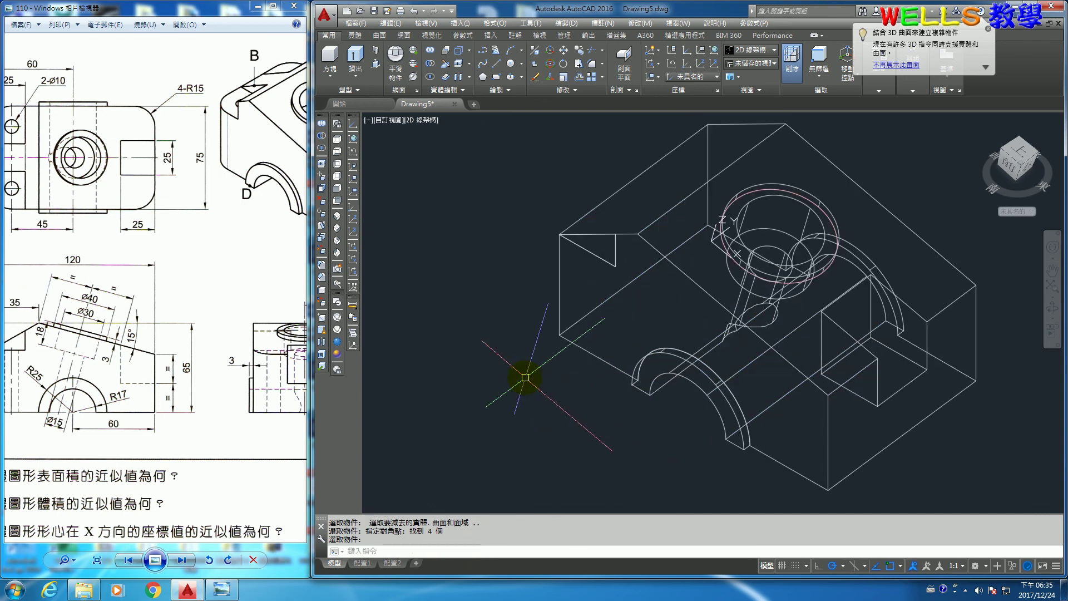
{"action": "left_click", "coordinate": [338, 342]}
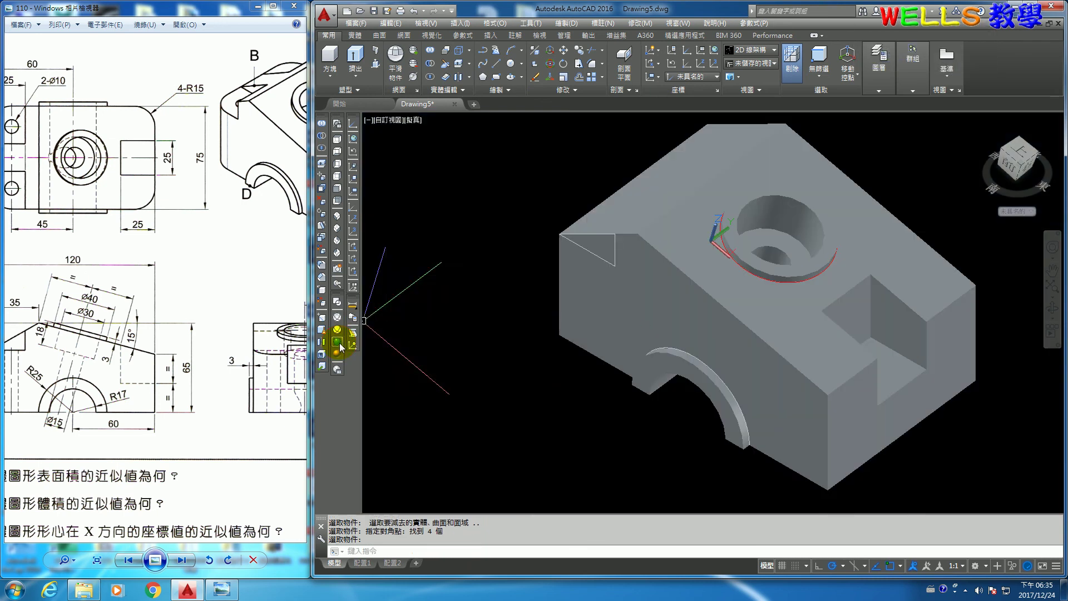
{"action": "mouse_move", "coordinate": [553, 398]}
{"action": "middle_mouse_down", "text": "shift"}
{"action": "mouse_move", "coordinate": [593, 357]}
{"action": "mouse_move", "coordinate": [565, 393]}
{"action": "middle_mouse_up", "text": "shift"}
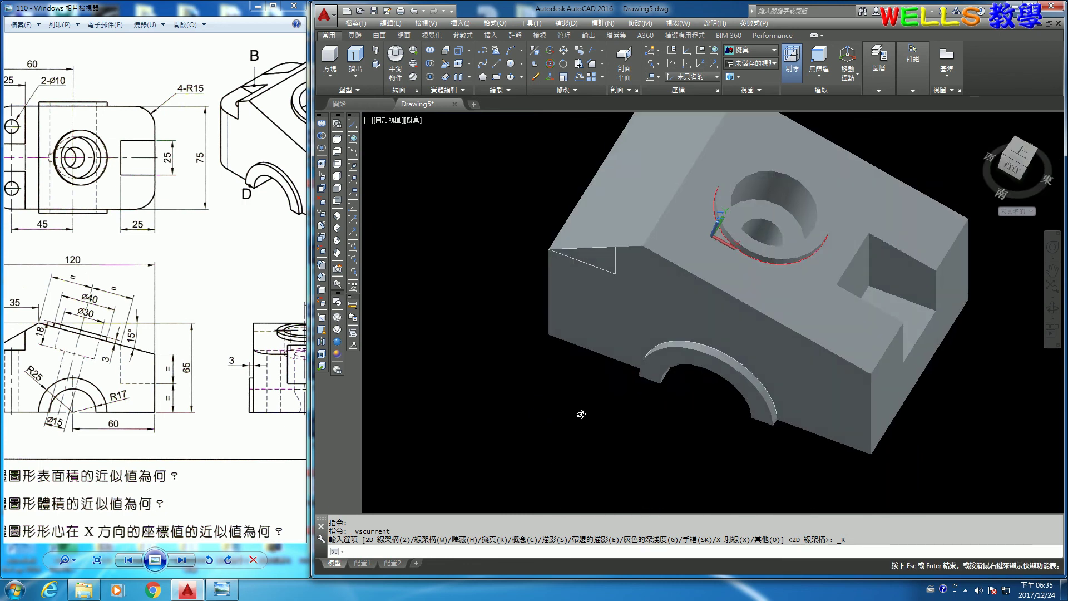
{"action": "left_click", "coordinate": [337, 304]}
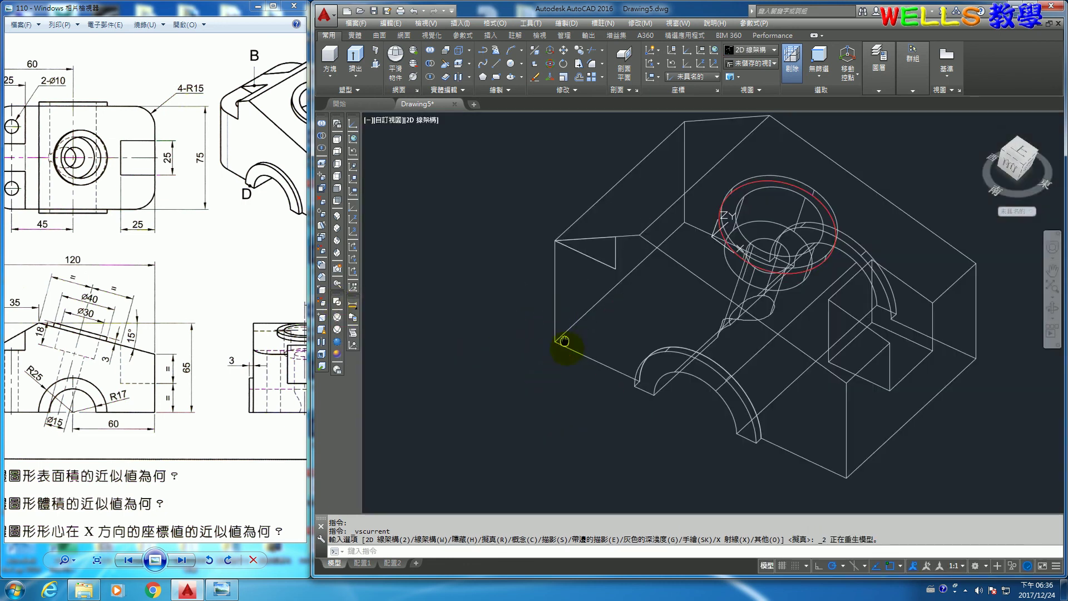
{"action": "middle_click_drag", "start_coordinate": [632, 178], "coordinate": [644, 245]}
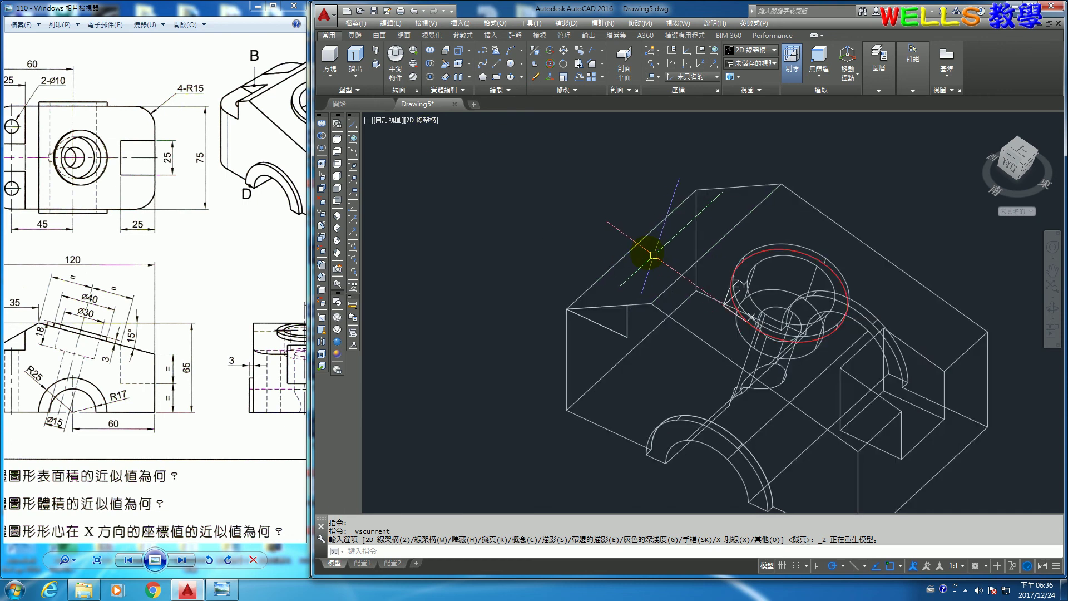
Step: Press-pull the corner triangle along the block's top edge to cut the chamfer
{"action": "left_click", "coordinate": [376, 66]}
{"action": "left_click", "coordinate": [612, 317]}
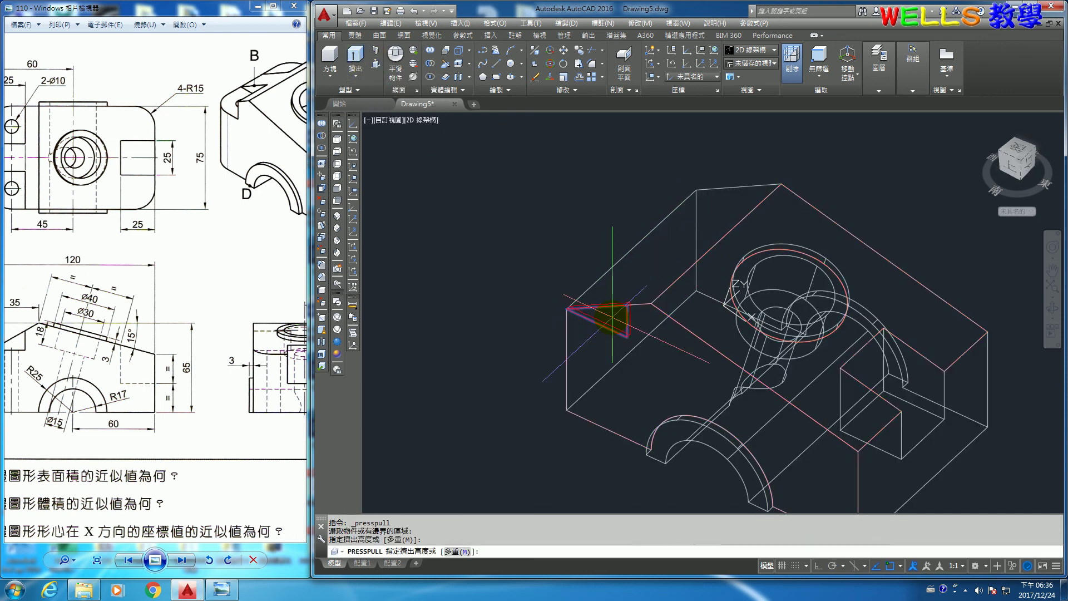
{"action": "left_click", "coordinate": [819, 142]}
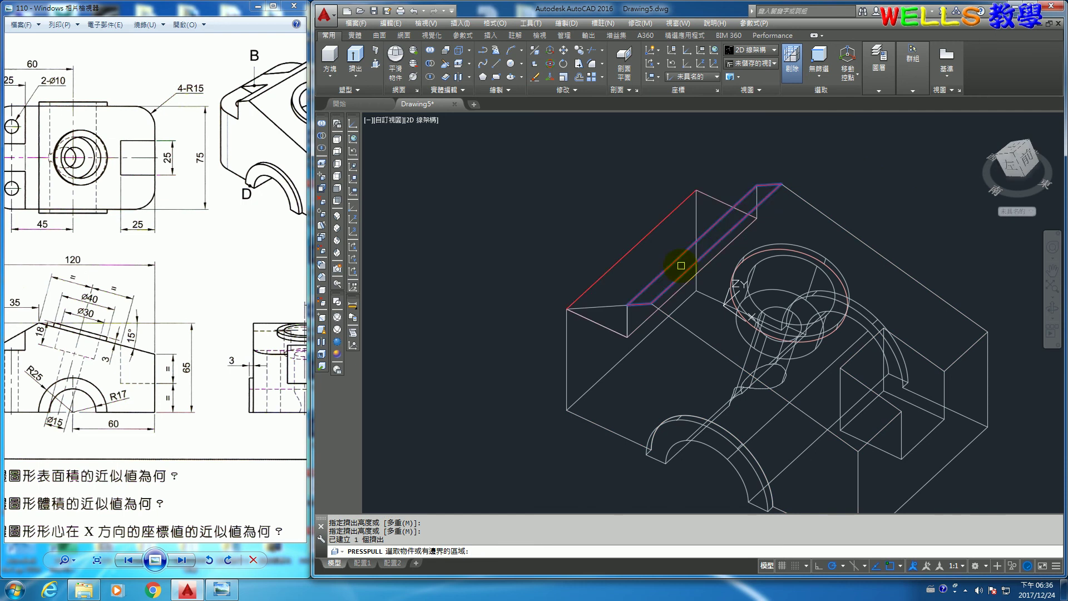
{"action": "key", "text": "Return"}
Step: Orbit the model to view its left end
{"action": "middle_click_drag", "start_coordinate": [486, 328], "coordinate": [545, 360], "text": "shift"}
{"action": "middle_click_drag", "start_coordinate": [500, 238], "coordinate": [575, 259], "text": "shift"}
{"action": "left_click", "coordinate": [238, 267]}
{"action": "scroll", "coordinate": [238, 267], "scroll_direction": "down", "scroll_amount": 1}
{"action": "scroll", "coordinate": [191, 243], "scroll_direction": "up", "scroll_amount": 1}
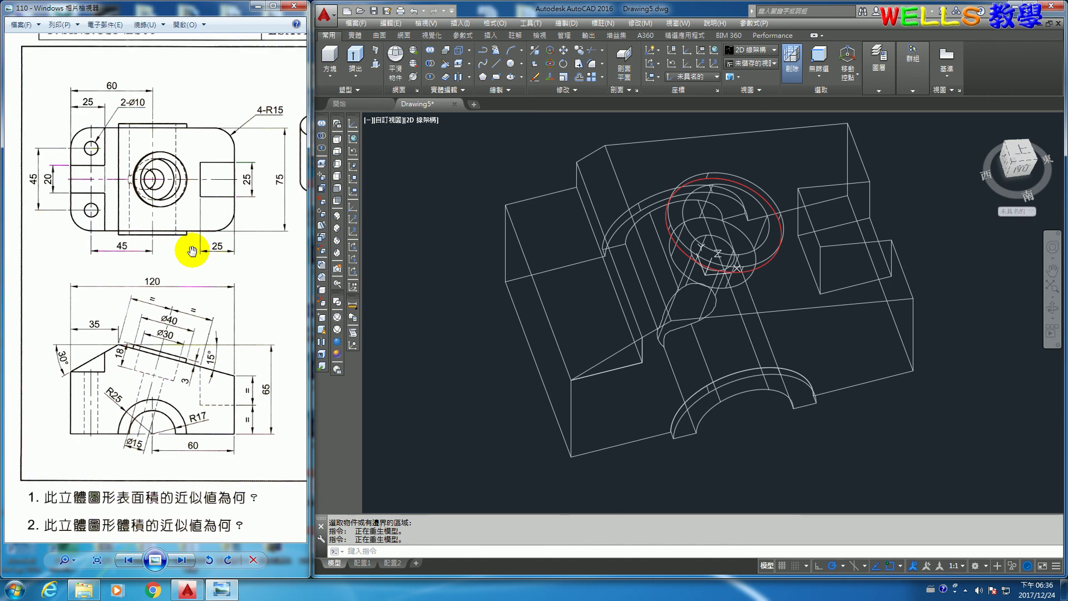
Step: Set the UCS by Face on the left block's top face and accept it
{"action": "left_click", "coordinate": [353, 169]}
{"action": "left_click", "coordinate": [547, 228]}
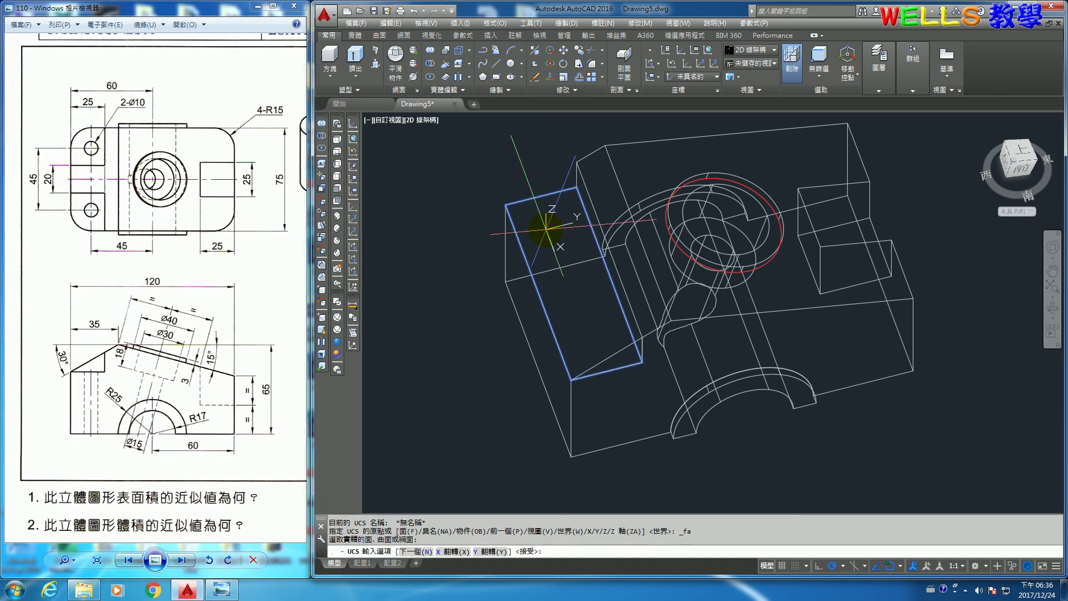
{"action": "key", "text": "Return"}
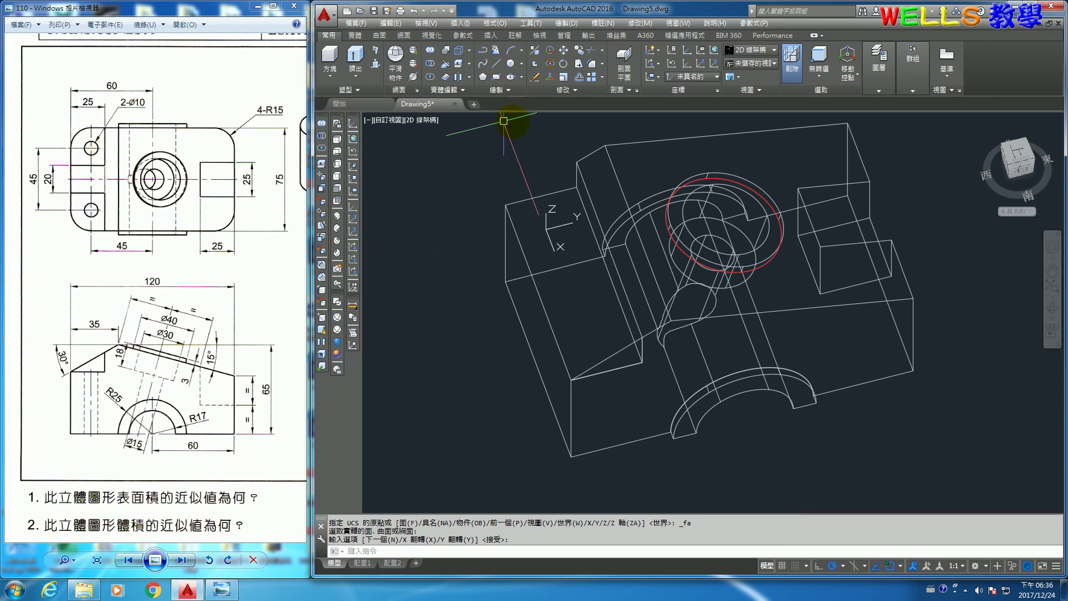
{"action": "scroll", "coordinate": [86, 155], "scroll_direction": "up", "scroll_amount": 2}
{"action": "scroll", "coordinate": [87, 154], "scroll_direction": "down", "scroll_amount": 2}
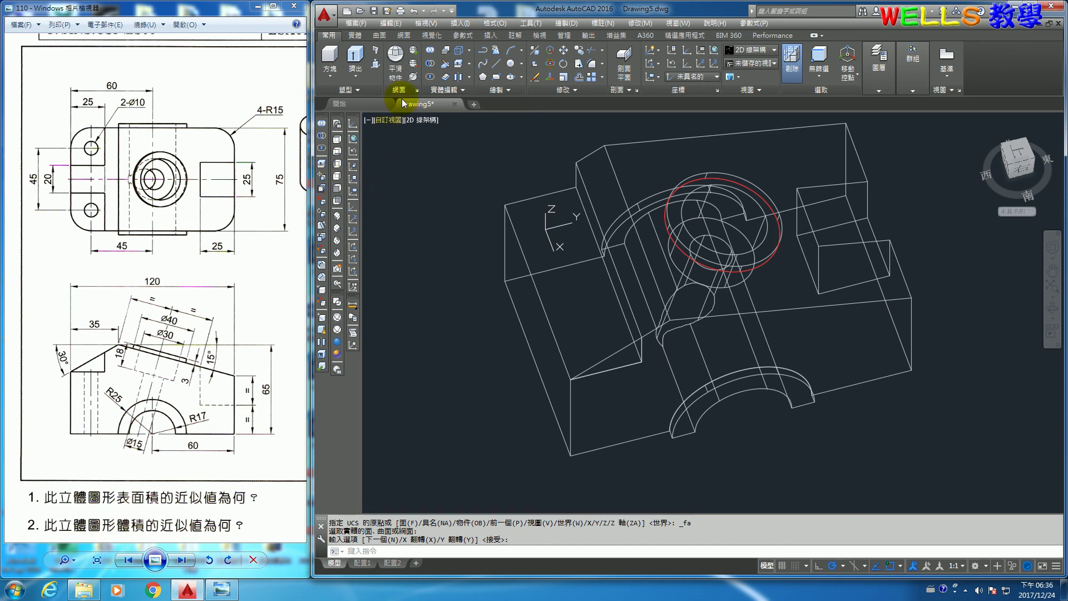
Step: Start a circle with tracking and check the hole dimensions on the reference drawing
{"action": "left_click", "coordinate": [511, 65]}
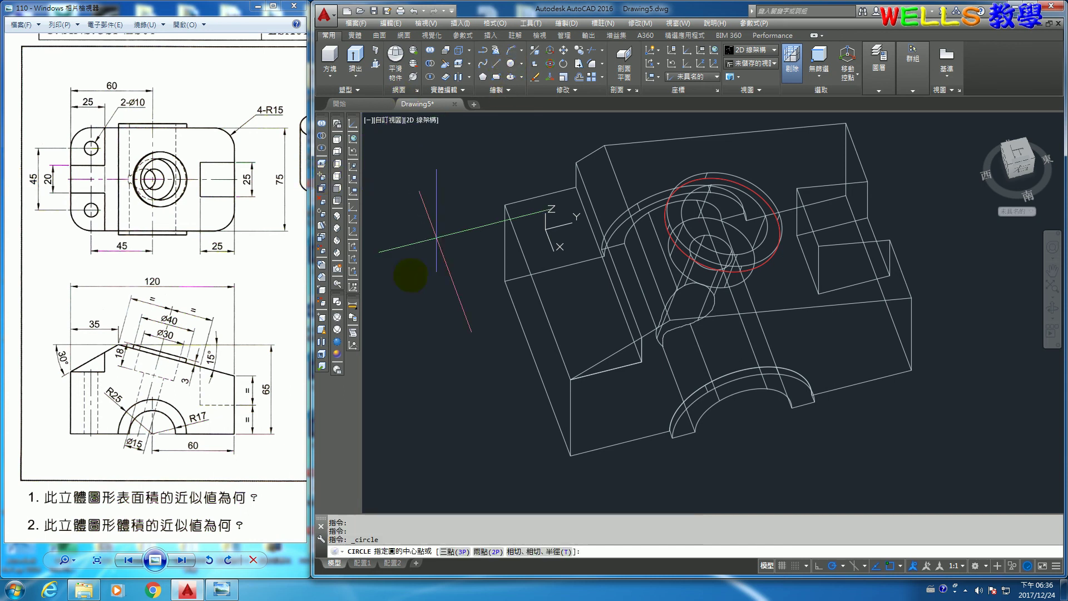
{"action": "type", "text": "tk"}
{"action": "key", "text": "Return"}
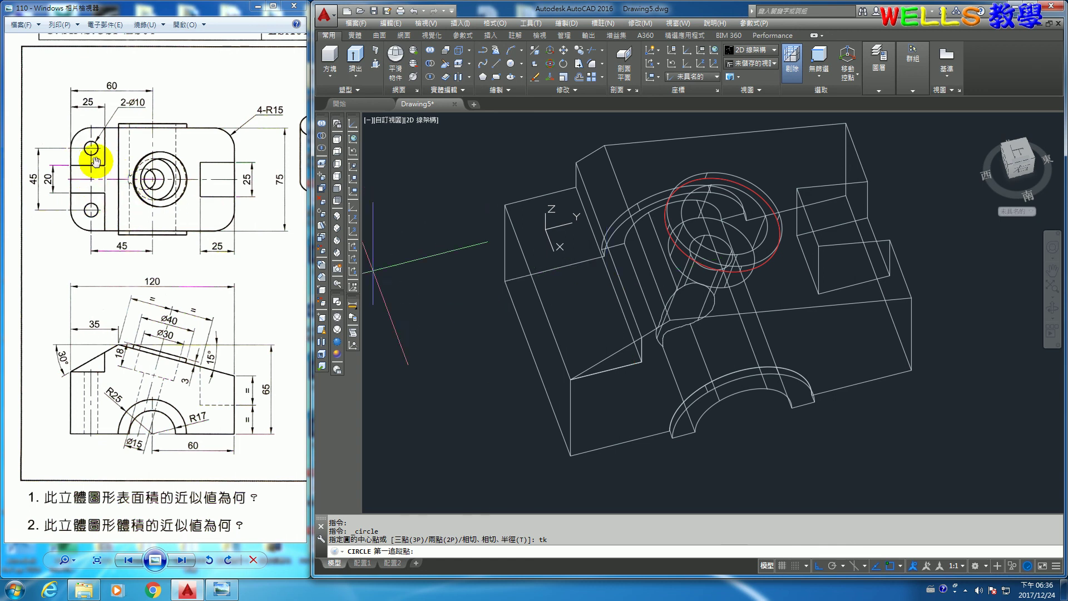
{"action": "scroll", "coordinate": [100, 164], "scroll_direction": "up", "scroll_amount": 2}
{"action": "left_click_drag", "start_coordinate": [104, 167], "coordinate": [147, 235]}
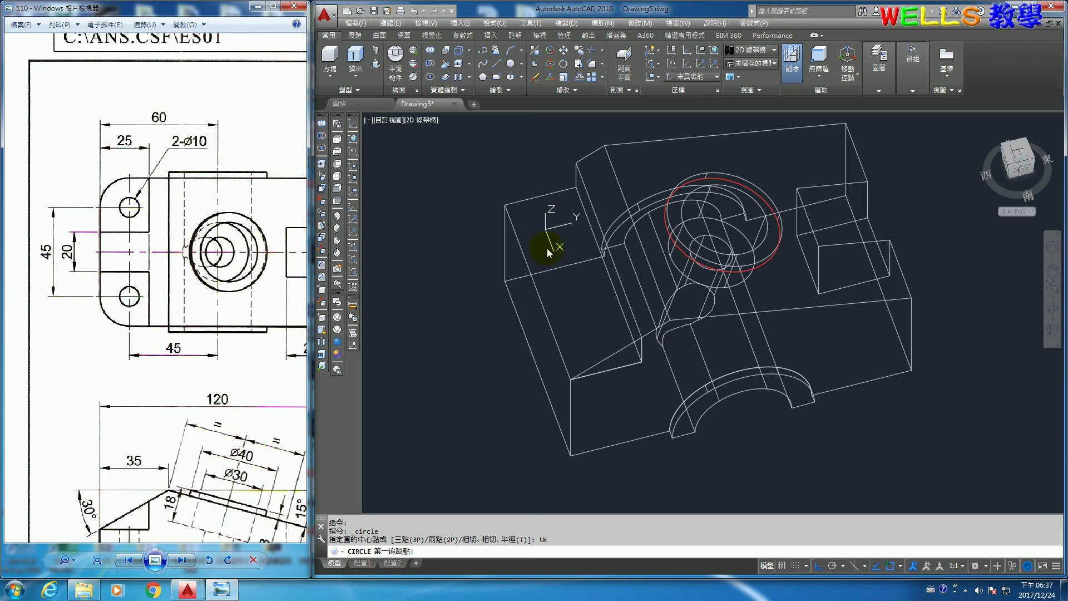
{"action": "left_click", "coordinate": [559, 269]}
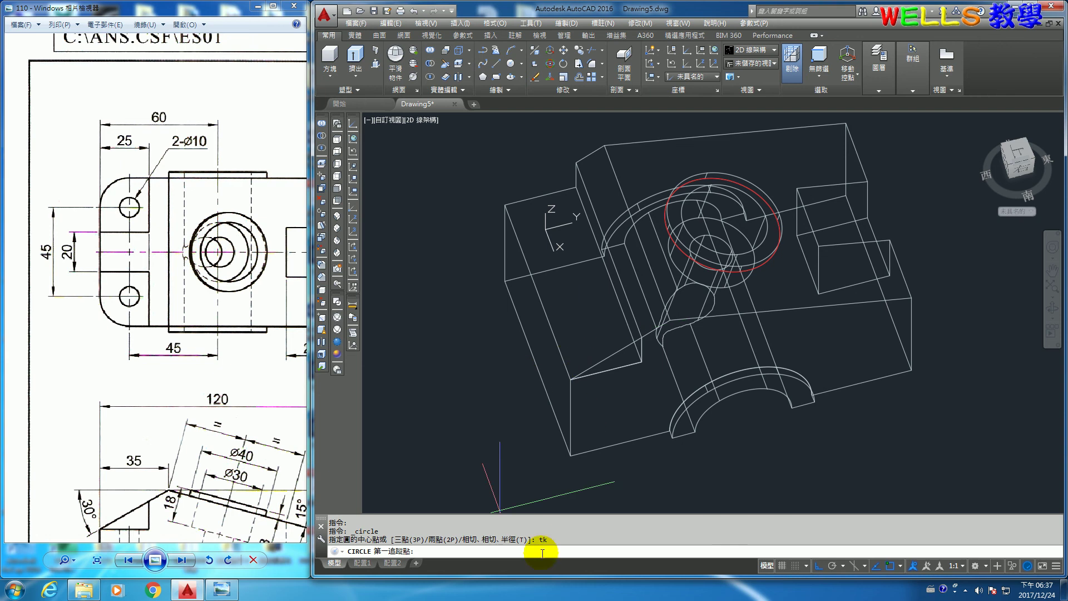
Step: Track 22.5 and 10 from the block corner and draw a Ø10 circle there
{"action": "left_click", "coordinate": [612, 270]}
{"action": "type", "text": "22.5"}
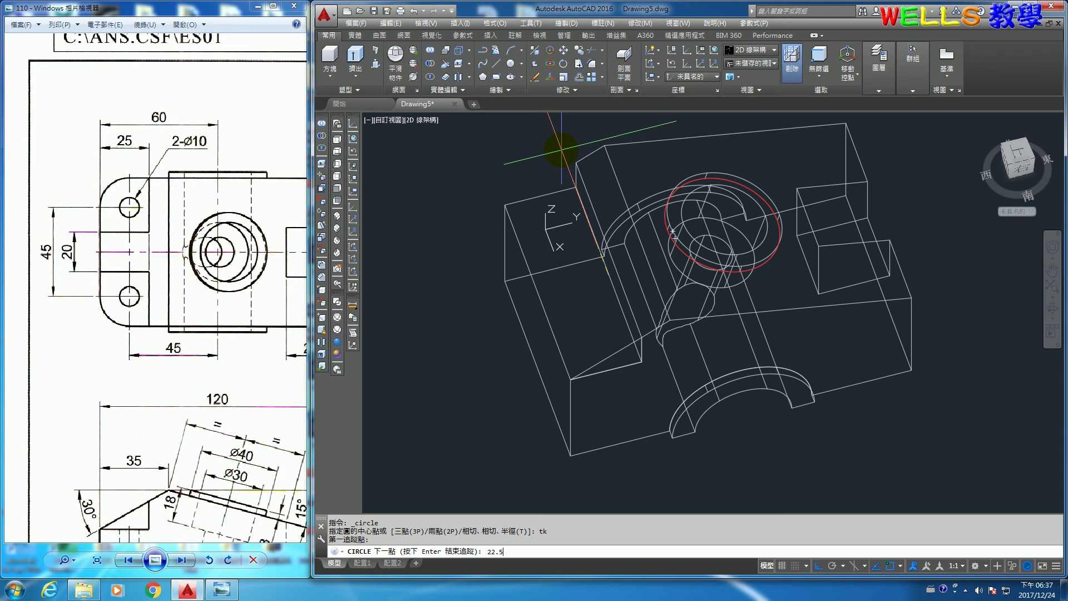
{"action": "key", "text": "Return"}
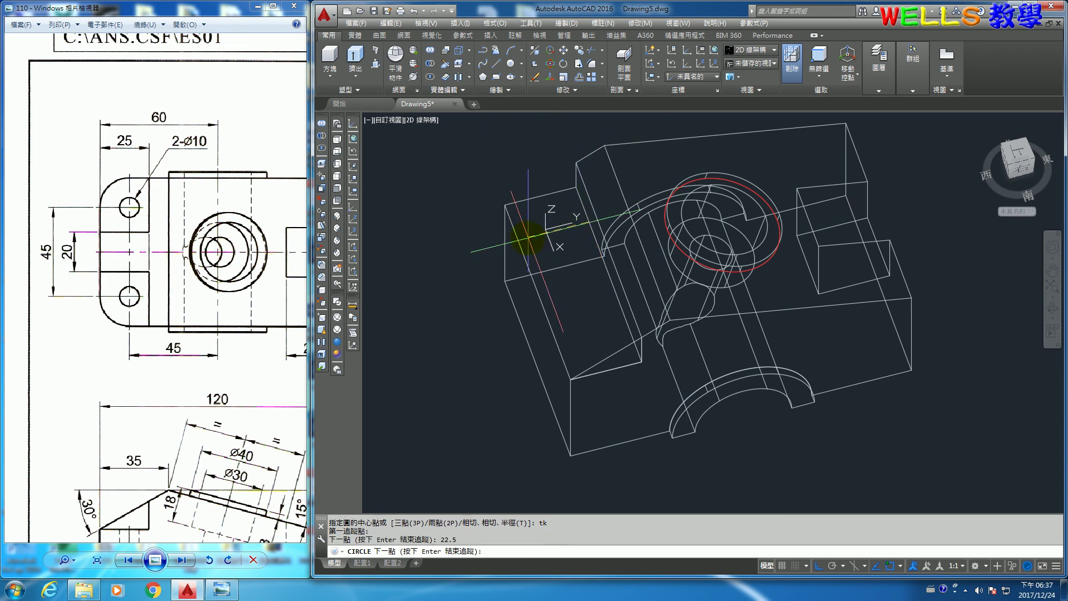
{"action": "type", "text": "10"}
{"action": "key", "text": "Return"}
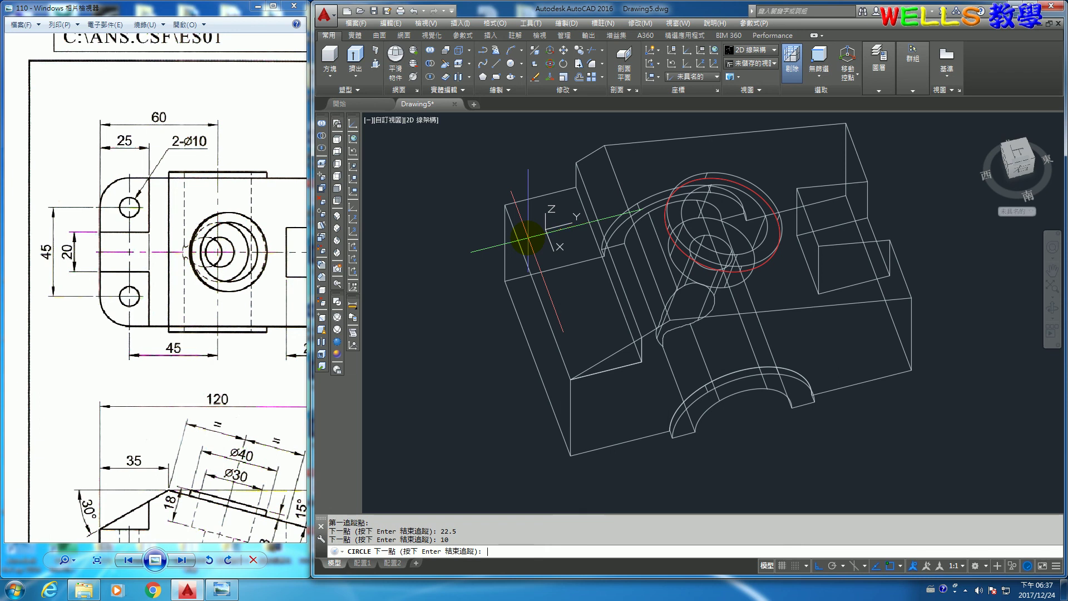
{"action": "key", "text": "Return"}
{"action": "type", "text": "d"}
{"action": "key", "text": "Return"}
{"action": "type", "text": "10"}
{"action": "key", "text": "Return"}
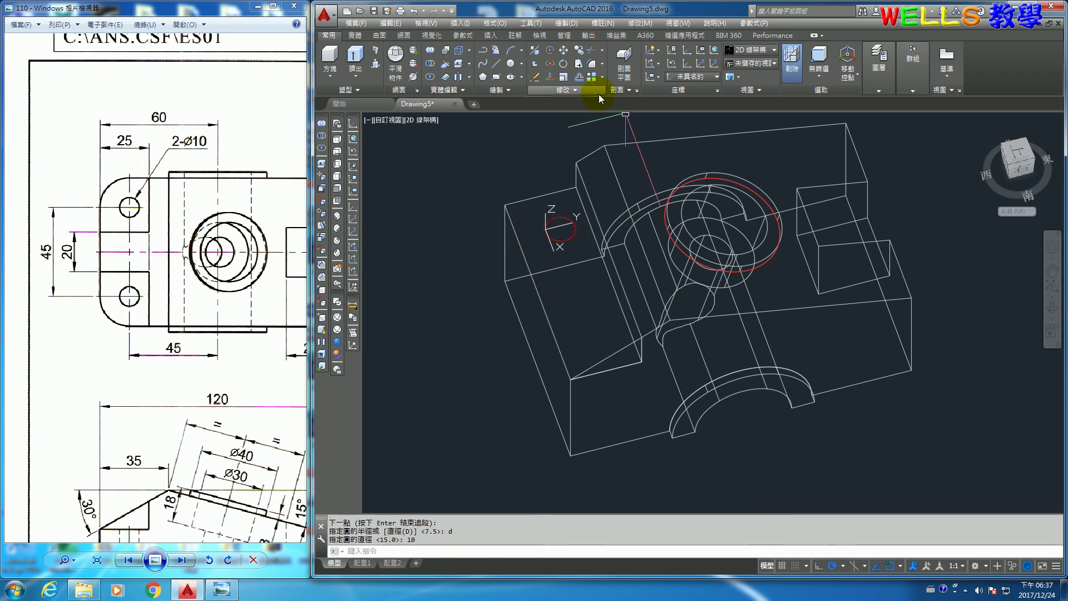
Step: Mirror the Ø10 circle about the block's centre line
{"action": "left_click", "coordinate": [590, 90]}
{"action": "left_click", "coordinate": [591, 103]}
{"action": "left_click", "coordinate": [565, 222]}
{"action": "key", "text": "Return"}
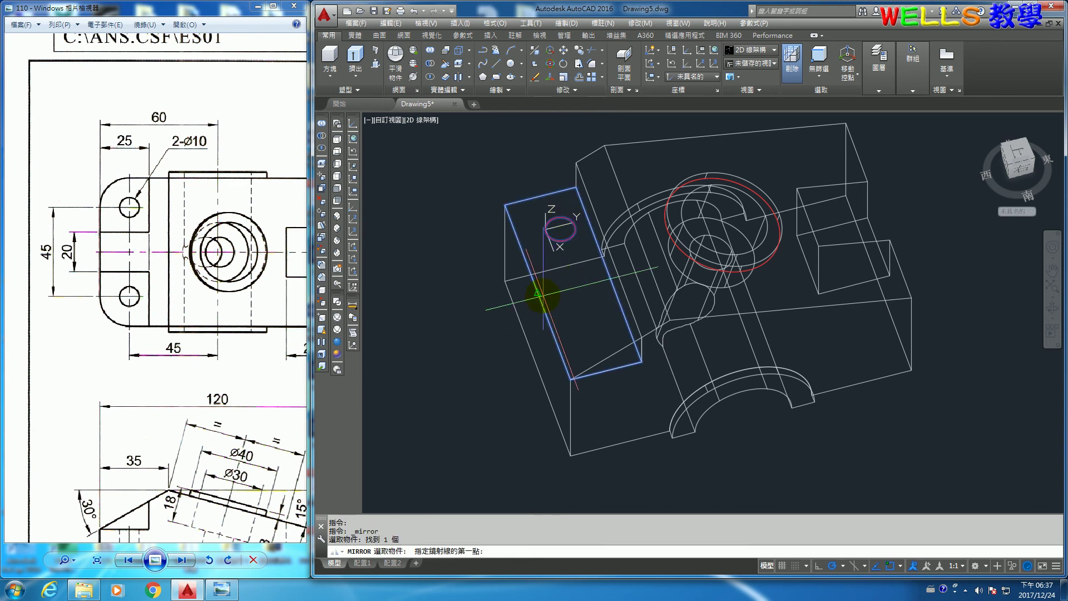
{"action": "left_click", "coordinate": [544, 296]}
{"action": "left_click", "coordinate": [610, 274]}
Step: Keep the source and press-pull both Ø10 circles through the block as holes
{"action": "left_click", "coordinate": [374, 68]}
{"action": "left_click", "coordinate": [562, 232]}
{"action": "left_click", "coordinate": [441, 448]}
{"action": "left_click", "coordinate": [599, 334]}
{"action": "left_click", "coordinate": [584, 516]}
{"action": "middle_click_drag", "start_coordinate": [661, 494], "coordinate": [583, 286], "text": "shift"}
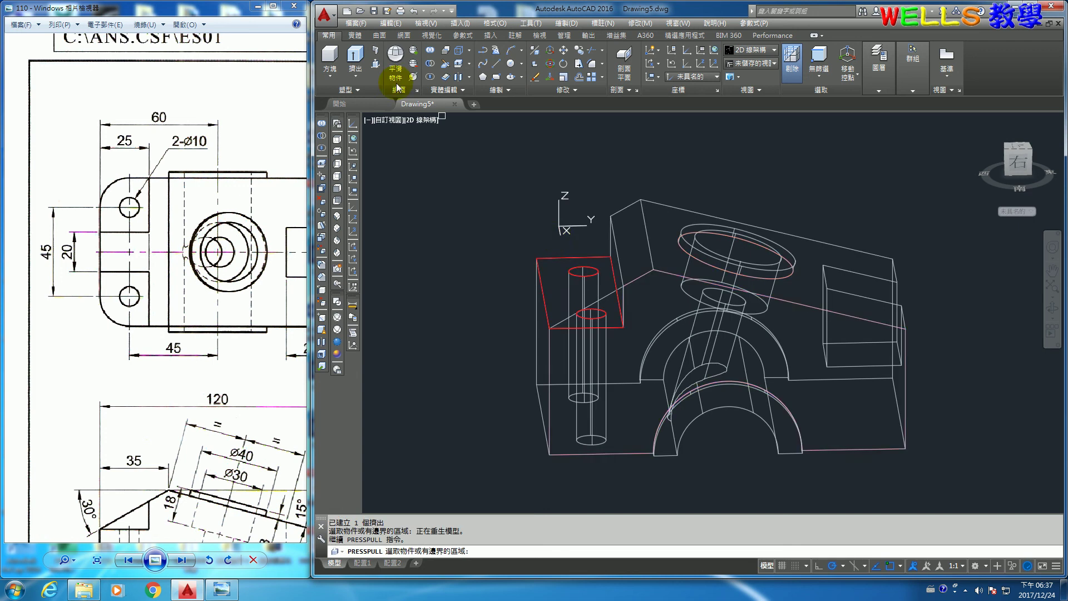
{"action": "left_click", "coordinate": [355, 56]}
{"action": "middle_click_drag", "start_coordinate": [417, 322], "coordinate": [538, 457], "text": "shift"}
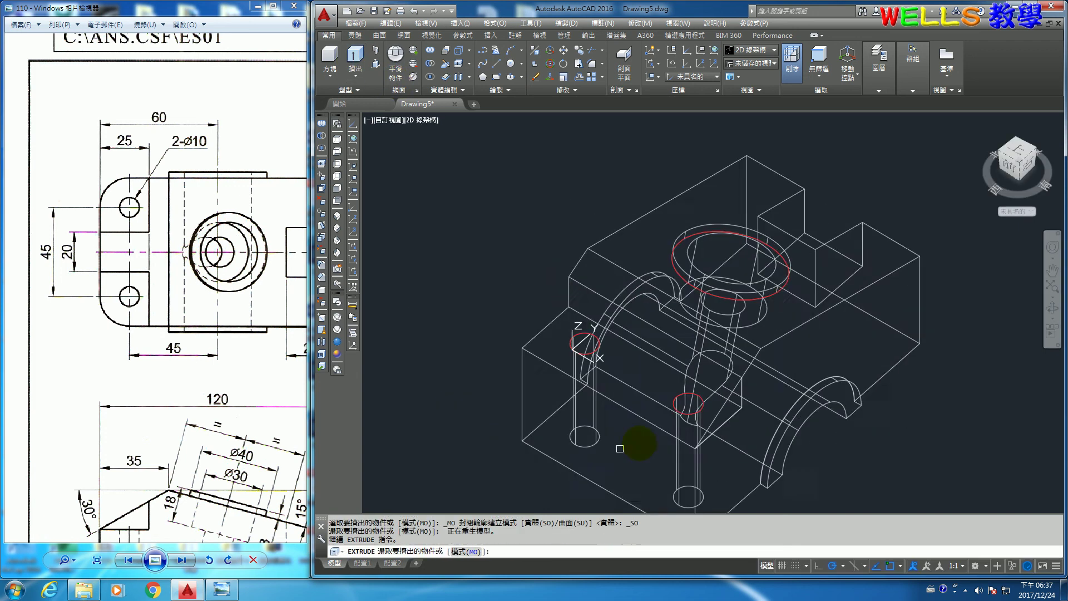
Step: Extrude the triangular profile into a wedge with a depth of -20
{"action": "left_click", "coordinate": [736, 409]}
{"action": "key", "text": "Escape"}
{"action": "left_click", "coordinate": [355, 55]}
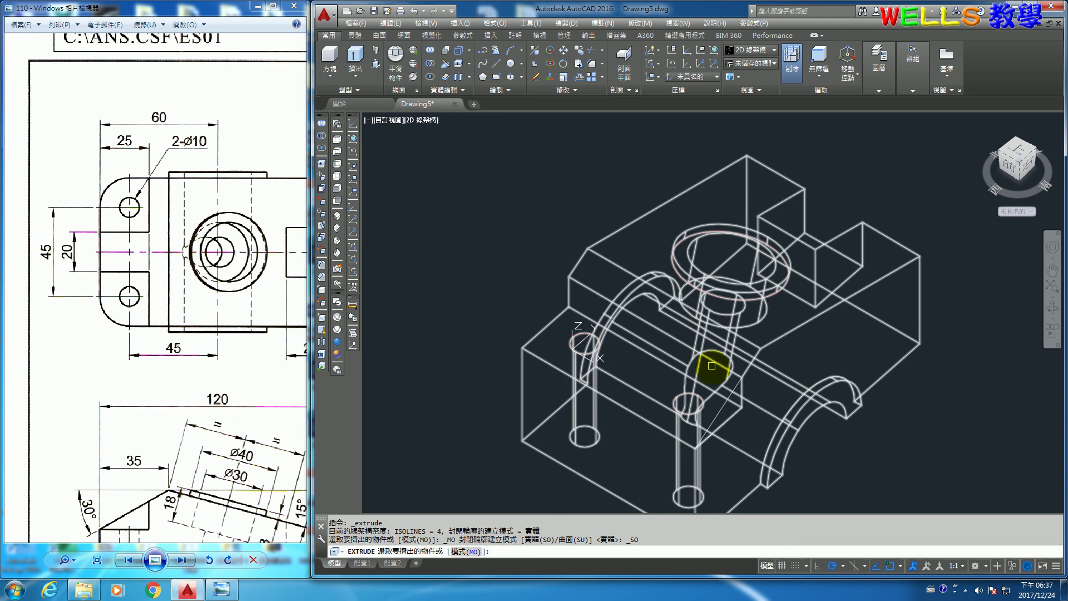
{"action": "left_click", "coordinate": [719, 411]}
{"action": "key", "text": "Return"}
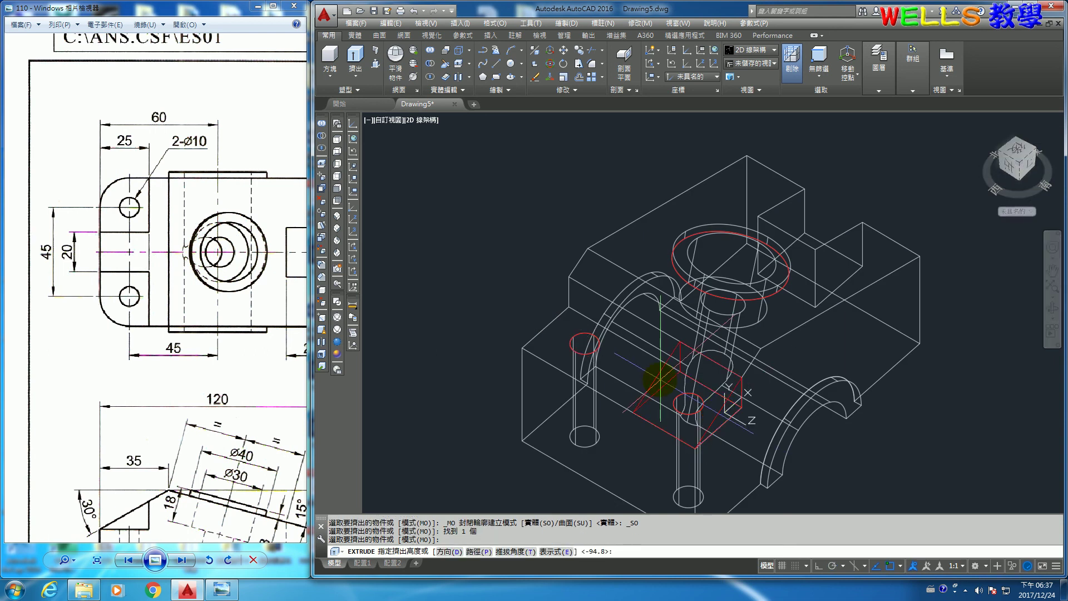
{"action": "type", "text": "-20"}
{"action": "key", "text": "Return"}
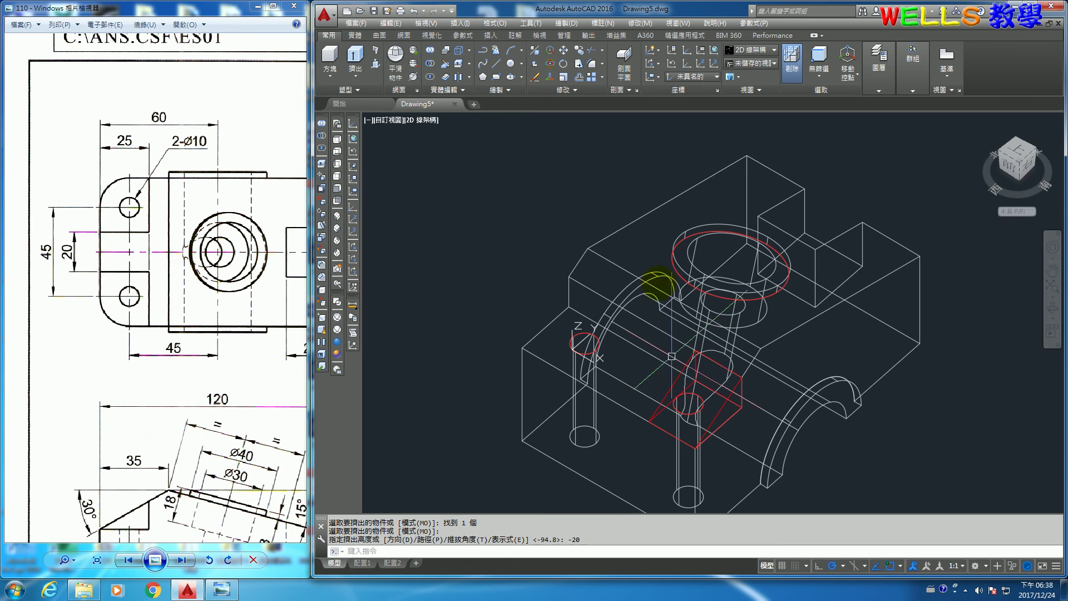
Step: Move the wedge by its base point onto the left end of the part
{"action": "left_click", "coordinate": [565, 51]}
{"action": "left_click", "coordinate": [669, 384]}
{"action": "key", "text": "Return"}
{"action": "left_click", "coordinate": [718, 393]}
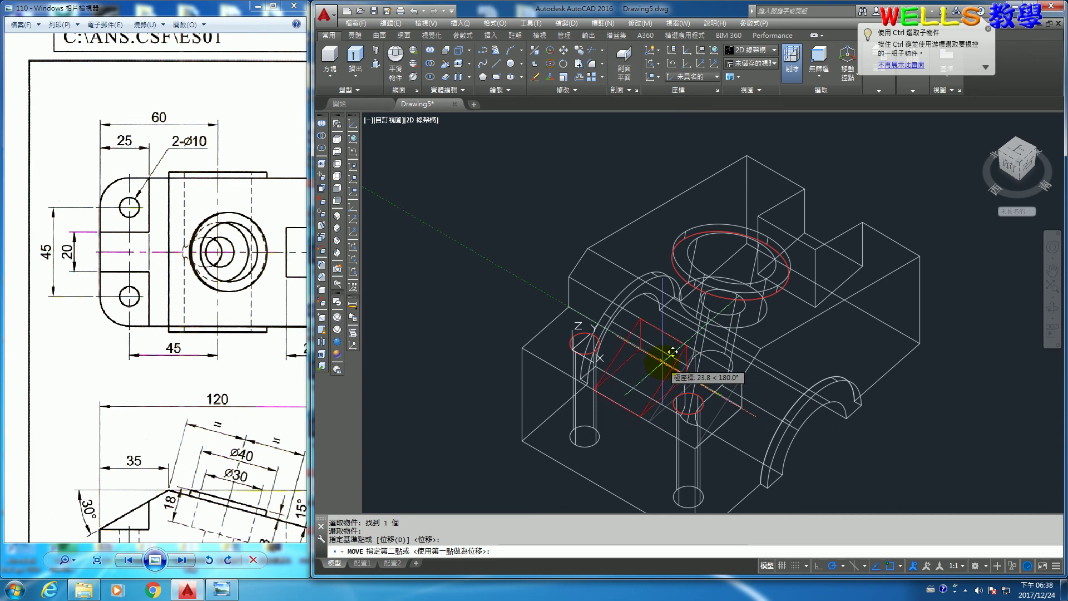
{"action": "left_click", "coordinate": [657, 359]}
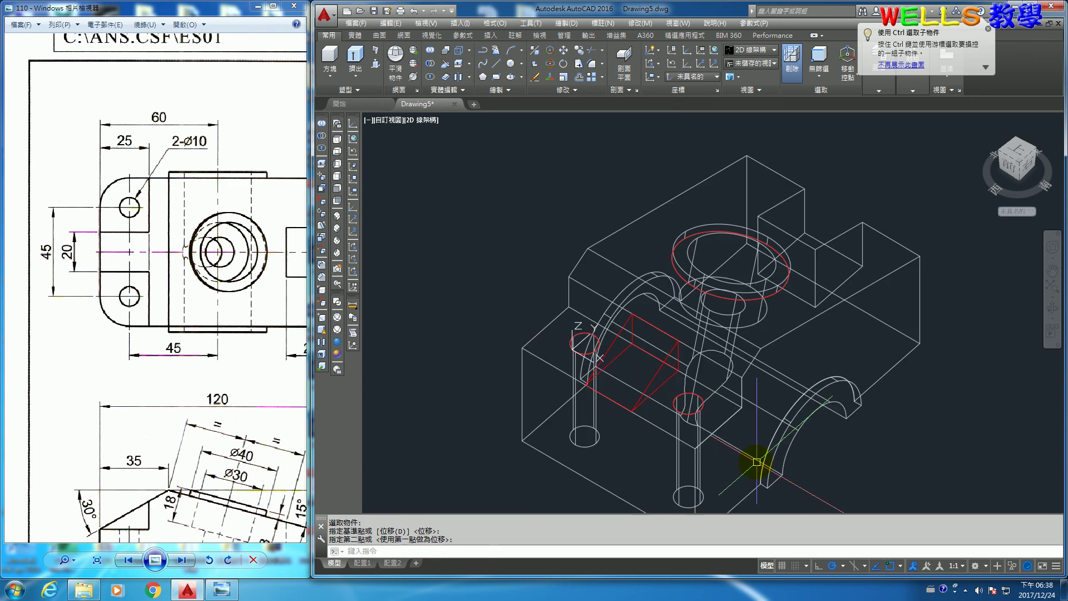
{"action": "middle_click_drag", "start_coordinate": [775, 477], "coordinate": [639, 334], "text": "shift"}
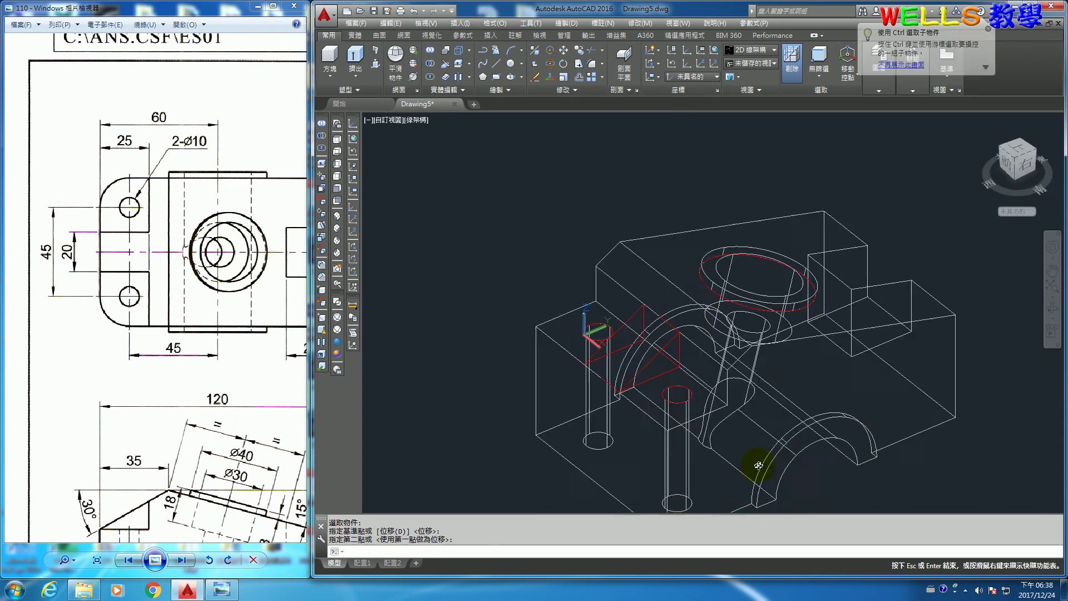
Step: Union all seven pieces, selected with a crossing window, into one solid
{"action": "left_click", "coordinate": [430, 54]}
{"action": "left_click", "coordinate": [786, 227]}
{"action": "left_click", "coordinate": [600, 414]}
{"action": "key", "text": "Return"}
{"action": "middle_click_drag", "start_coordinate": [596, 424], "coordinate": [556, 377]}
{"action": "scroll", "coordinate": [201, 291], "scroll_direction": "down", "scroll_amount": 1}
{"action": "scroll", "coordinate": [224, 239], "scroll_direction": "down", "scroll_amount": 1}
{"action": "scroll", "coordinate": [224, 239], "scroll_direction": "down", "scroll_amount": 1}
{"action": "scroll", "coordinate": [267, 183], "scroll_direction": "up", "scroll_amount": 1}
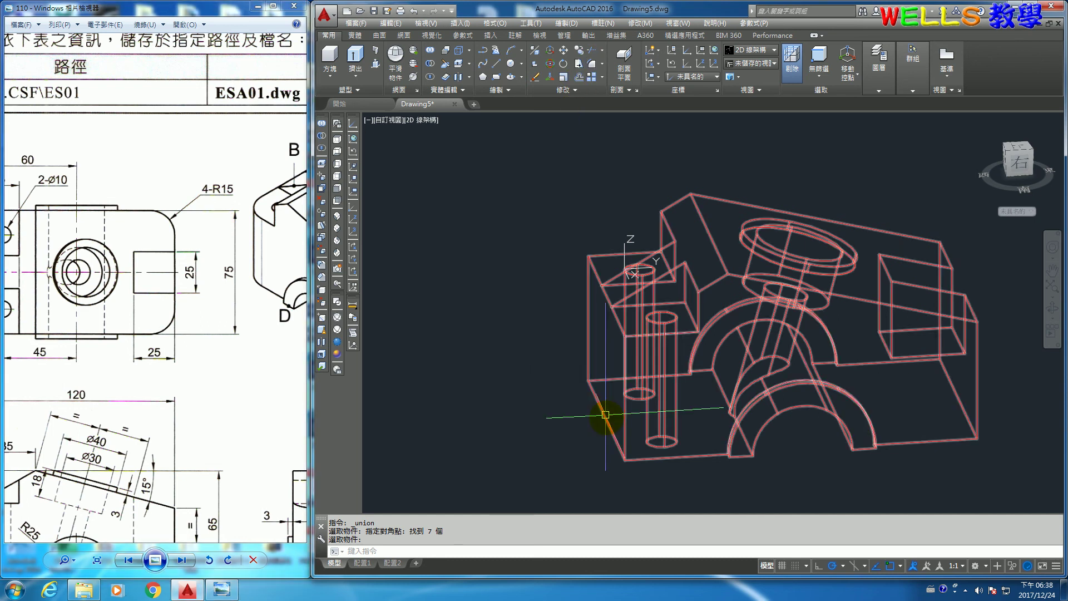
Step: Try a radius-15 fillet on the front vertical edge, then undo it
{"action": "left_click", "coordinate": [591, 67]}
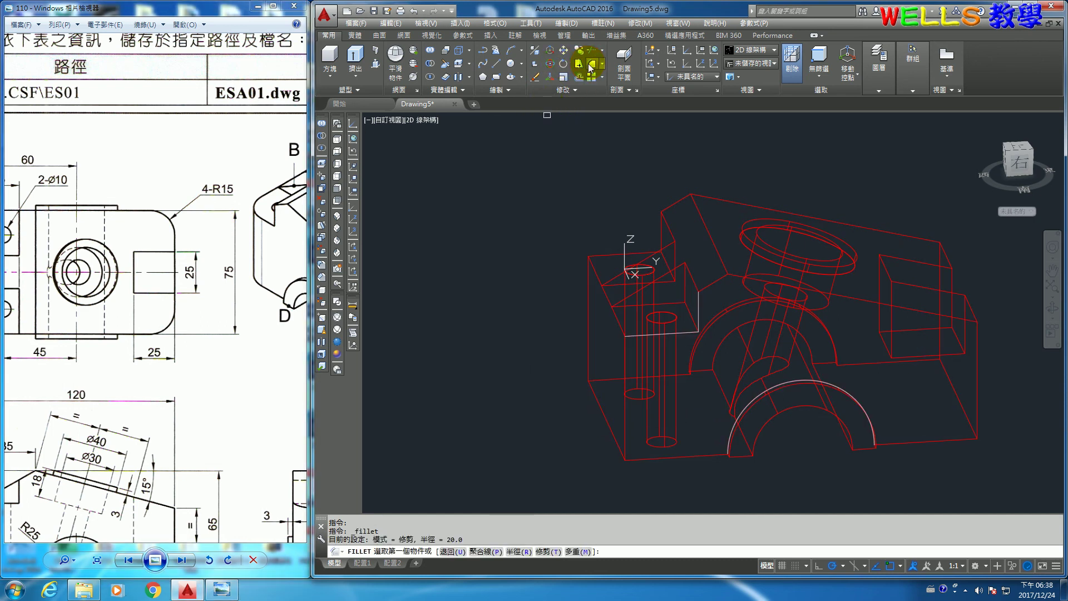
{"action": "left_click", "coordinate": [620, 438]}
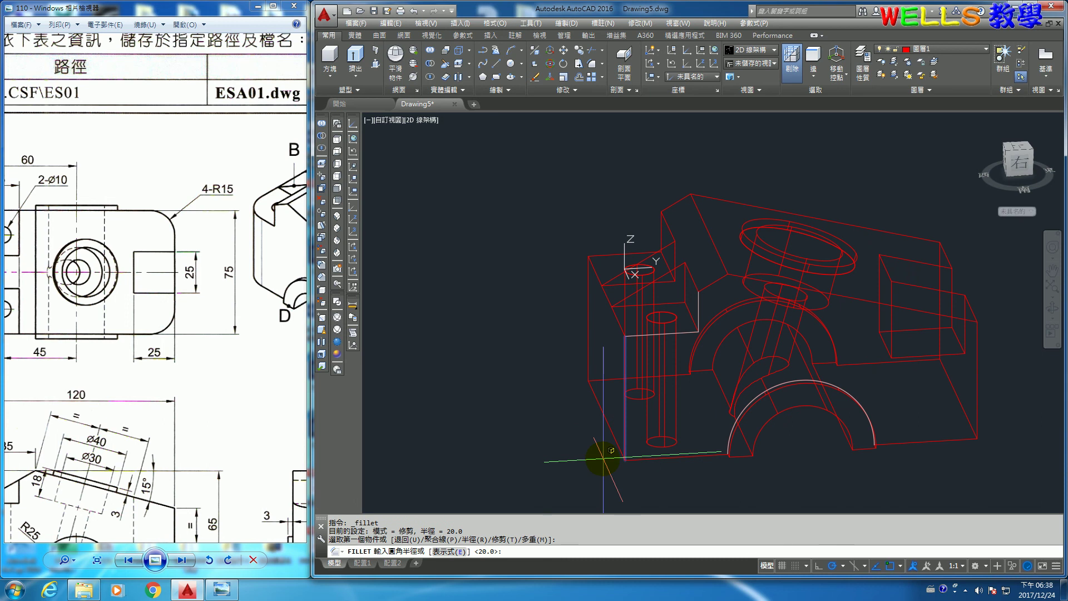
{"action": "type", "text": "15"}
{"action": "key", "text": "Return"}
{"action": "key", "text": "Return"}
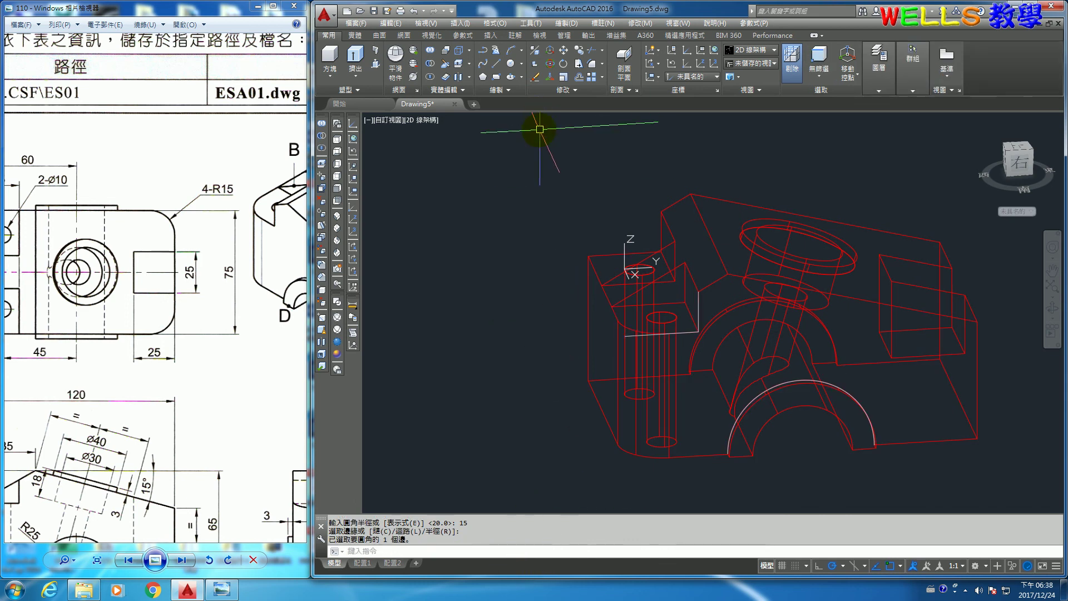
{"action": "key", "text": "ctrl+z"}
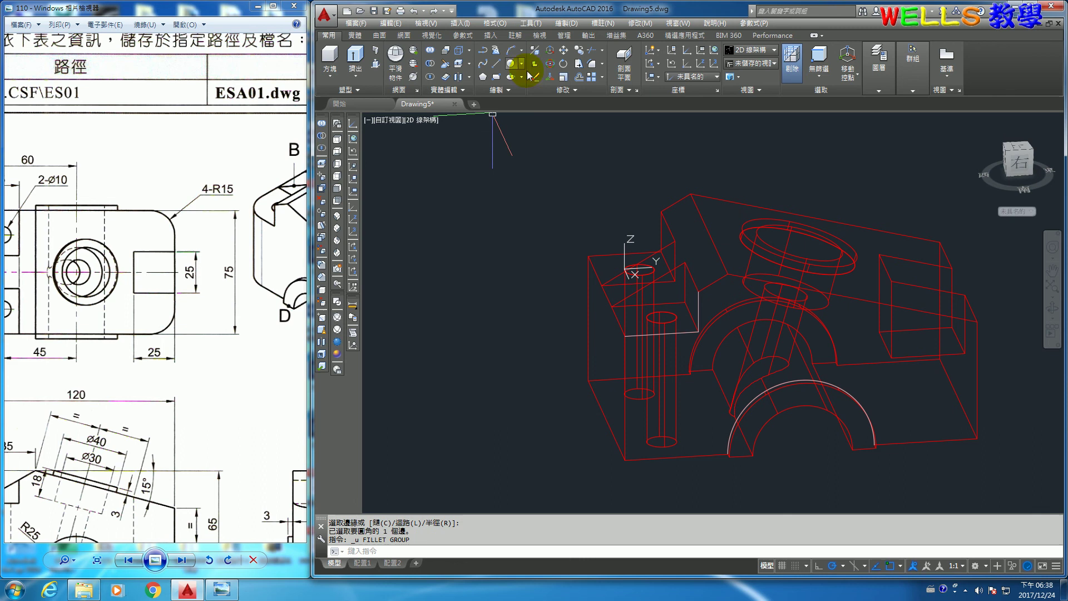
Step: Set the fillet radius to 15 and pick the left, right and back vertical corner edges
{"action": "left_click", "coordinate": [591, 68]}
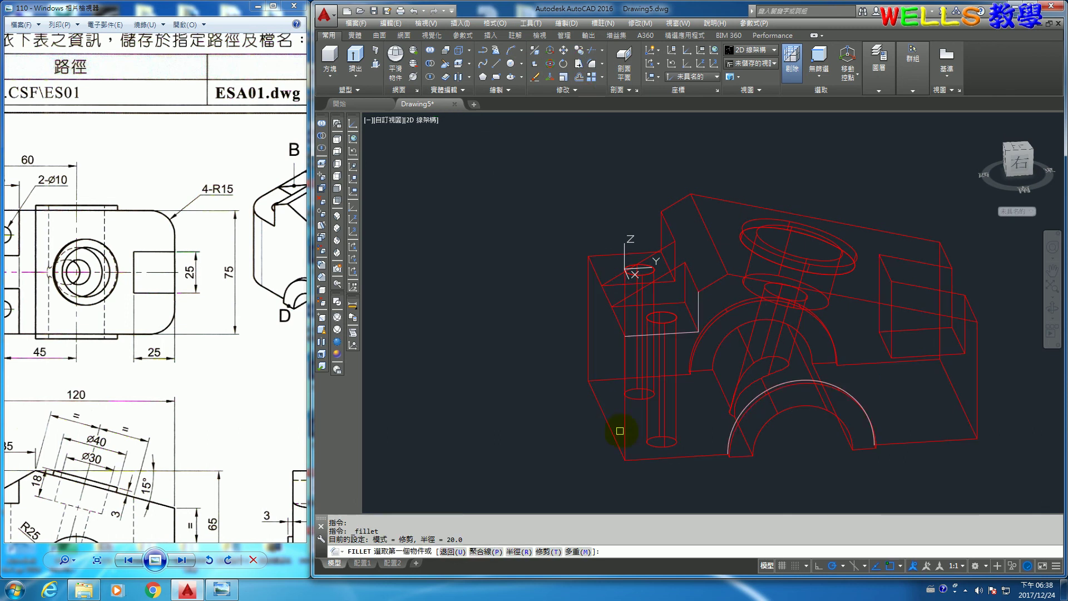
{"action": "type", "text": "r"}
{"action": "key", "text": "Return"}
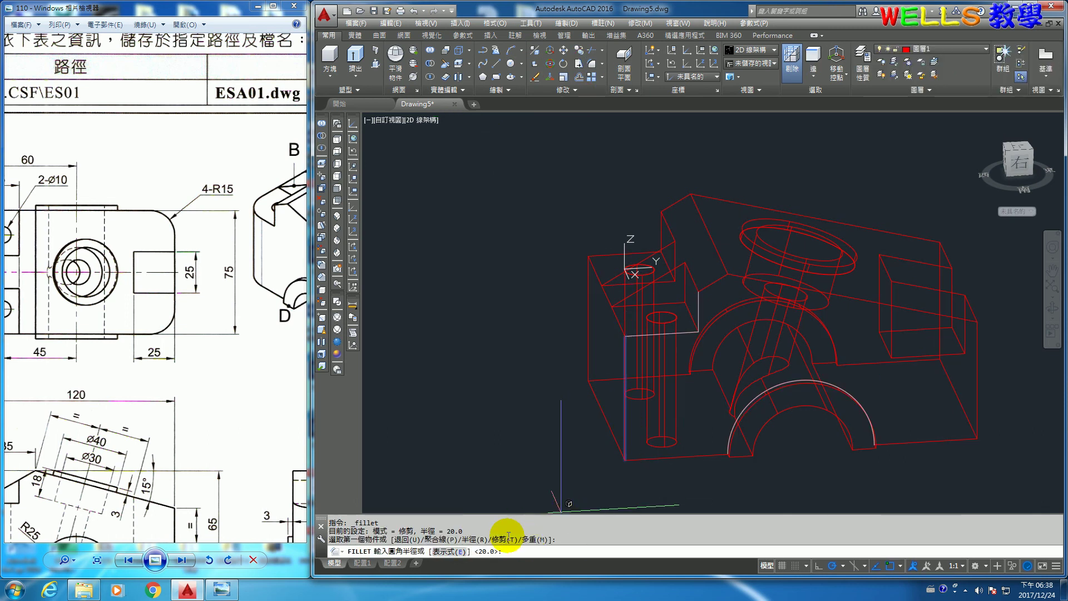
{"action": "key", "text": "Return"}
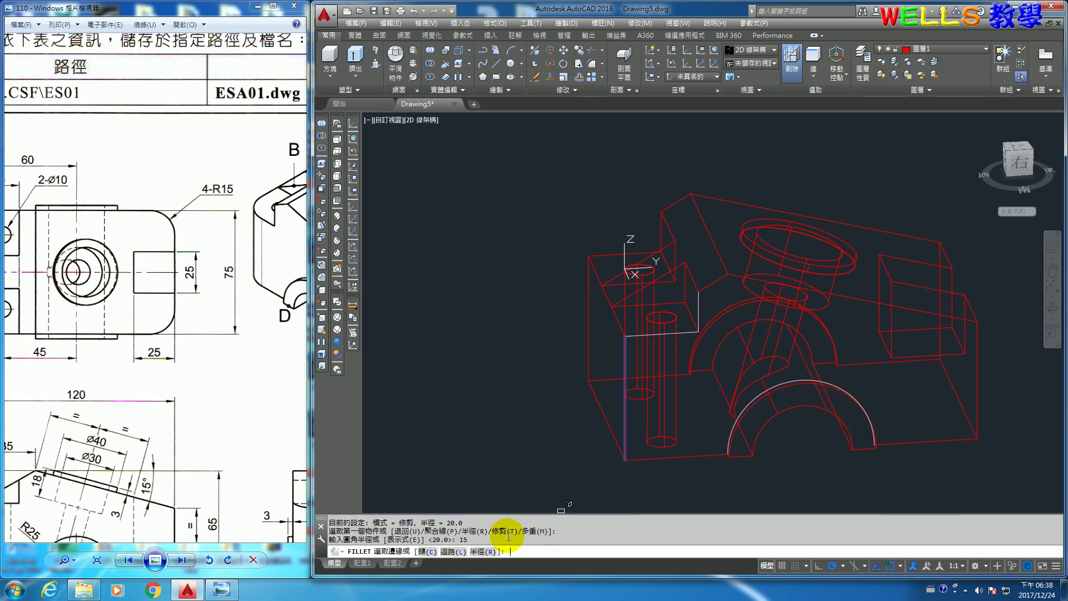
{"action": "left_click", "coordinate": [586, 327]}
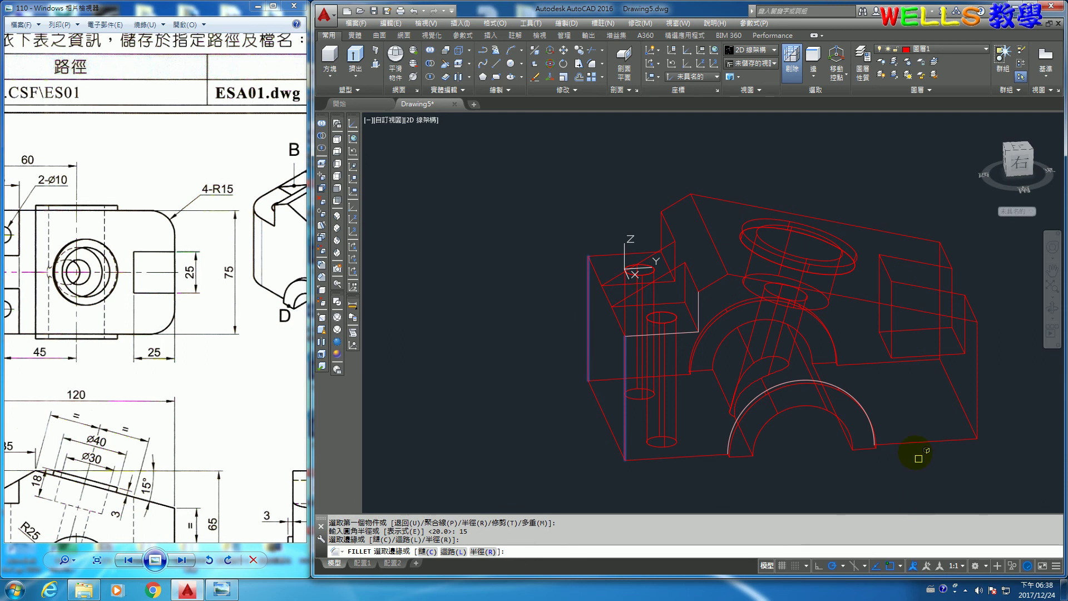
{"action": "left_click", "coordinate": [978, 401]}
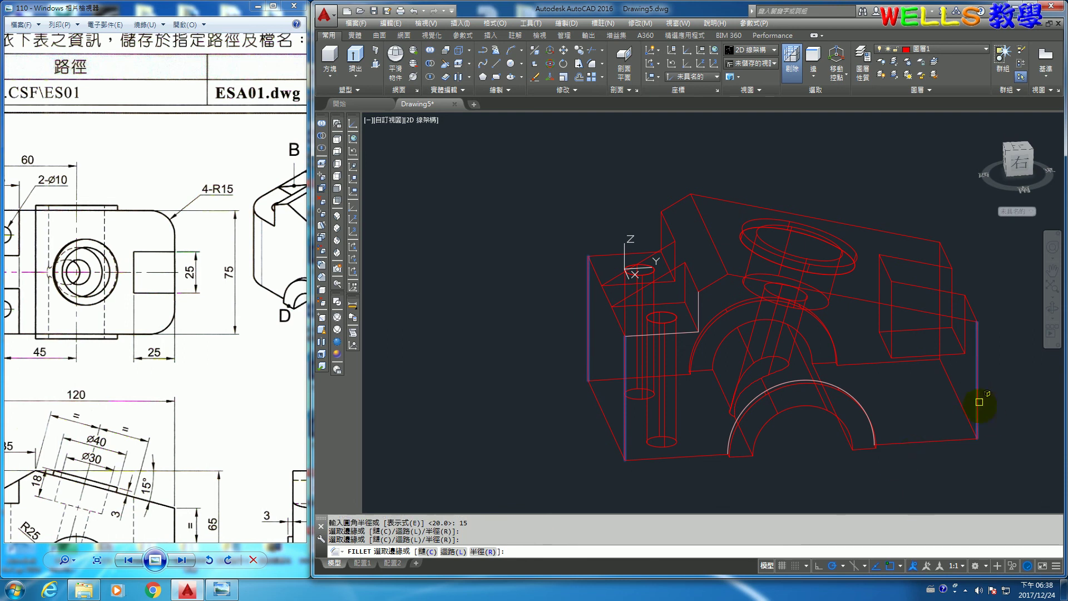
{"action": "middle_click_drag", "start_coordinate": [984, 422], "coordinate": [987, 369], "text": "shift"}
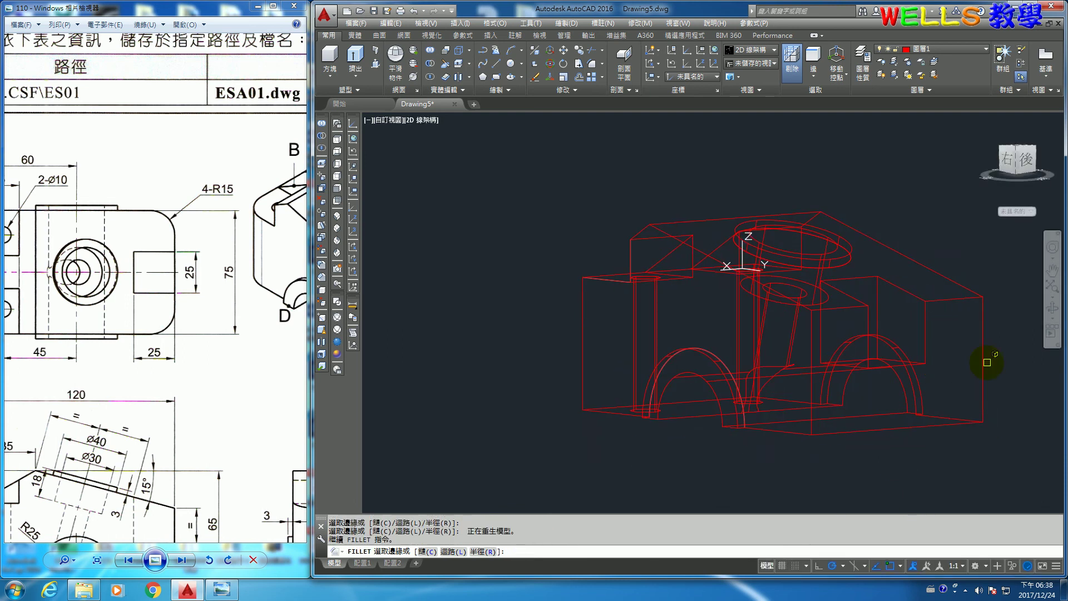
{"action": "left_click", "coordinate": [982, 363]}
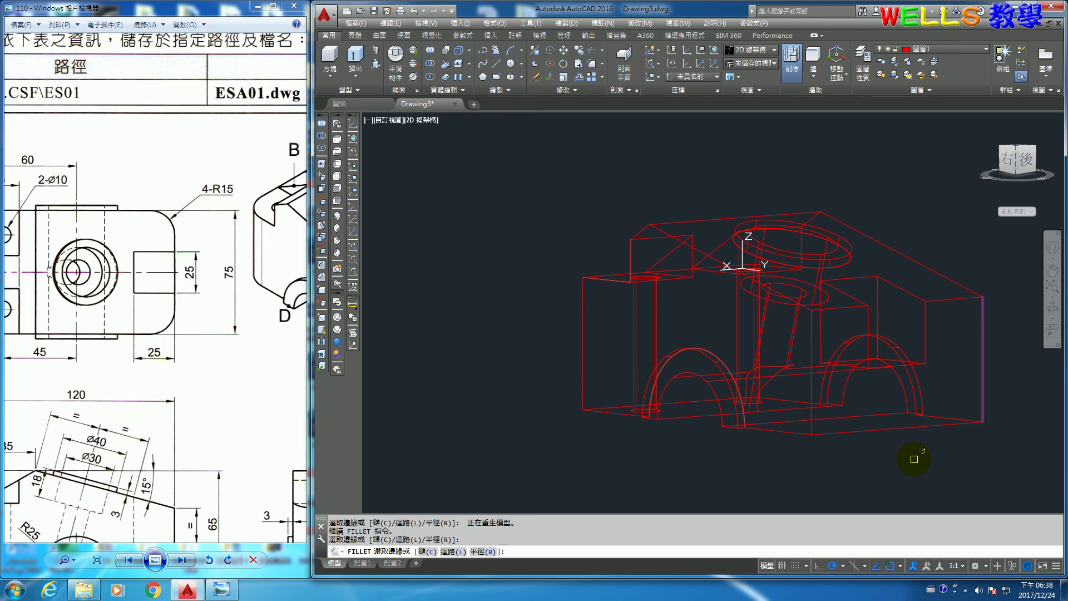
{"action": "left_click", "coordinate": [808, 386]}
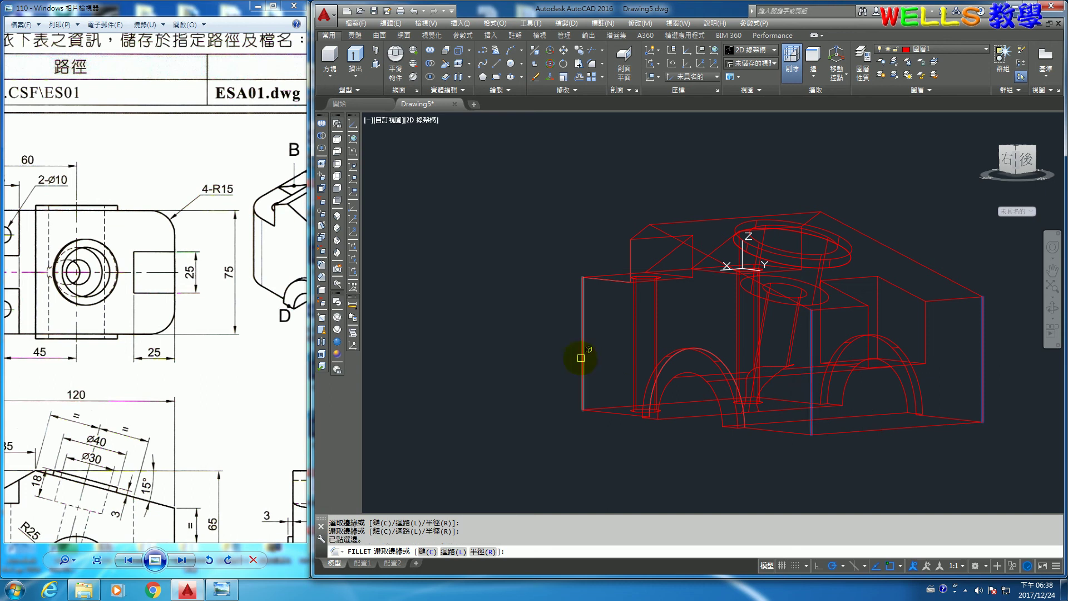
{"action": "left_click", "coordinate": [581, 358]}
Step: Pick the remaining two vertical corner edges and apply the R15 fillet
{"action": "mouse_move", "coordinate": [643, 425]}
{"action": "middle_mouse_down", "text": "shift"}
{"action": "mouse_move", "coordinate": [829, 461]}
{"action": "mouse_move", "coordinate": [744, 414]}
{"action": "middle_mouse_up", "text": "shift"}
{"action": "left_click", "coordinate": [665, 462]}
{"action": "left_click", "coordinate": [495, 337]}
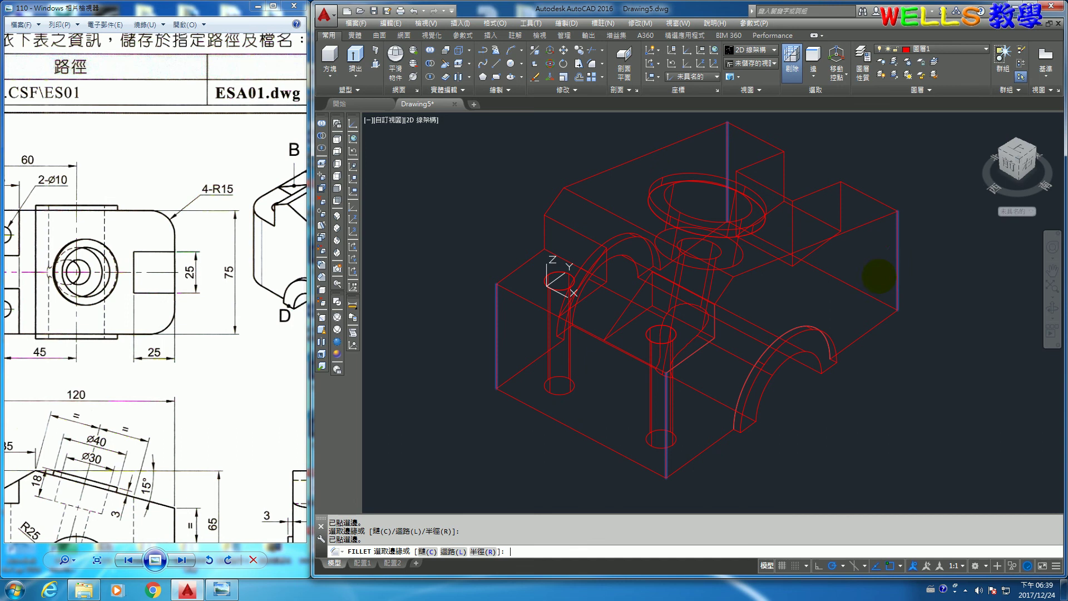
{"action": "key", "text": "Return"}
{"action": "left_click_drag", "start_coordinate": [225, 395], "coordinate": [265, 300]}
{"action": "scroll", "coordinate": [264, 301], "scroll_direction": "down", "scroll_amount": 2}
{"action": "scroll", "coordinate": [191, 353], "scroll_direction": "up", "scroll_amount": 1}
{"action": "left_click_drag", "start_coordinate": [235, 349], "coordinate": [176, 364]}
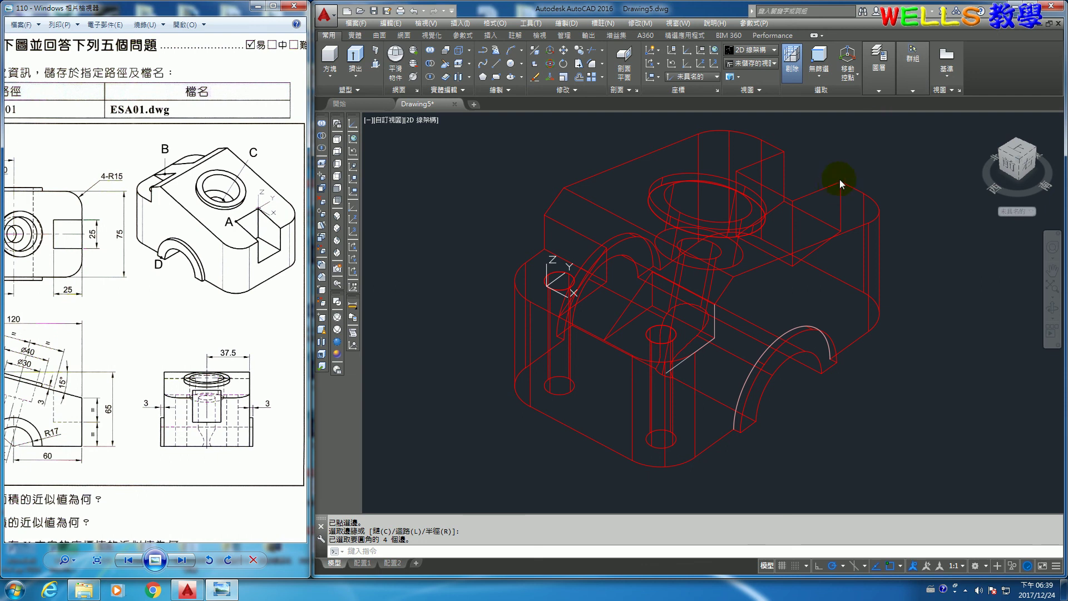
Step: Put the solid on layer 0 and apply Realistic shading
{"action": "left_click", "coordinate": [879, 70]}
{"action": "left_click", "coordinate": [935, 104]}
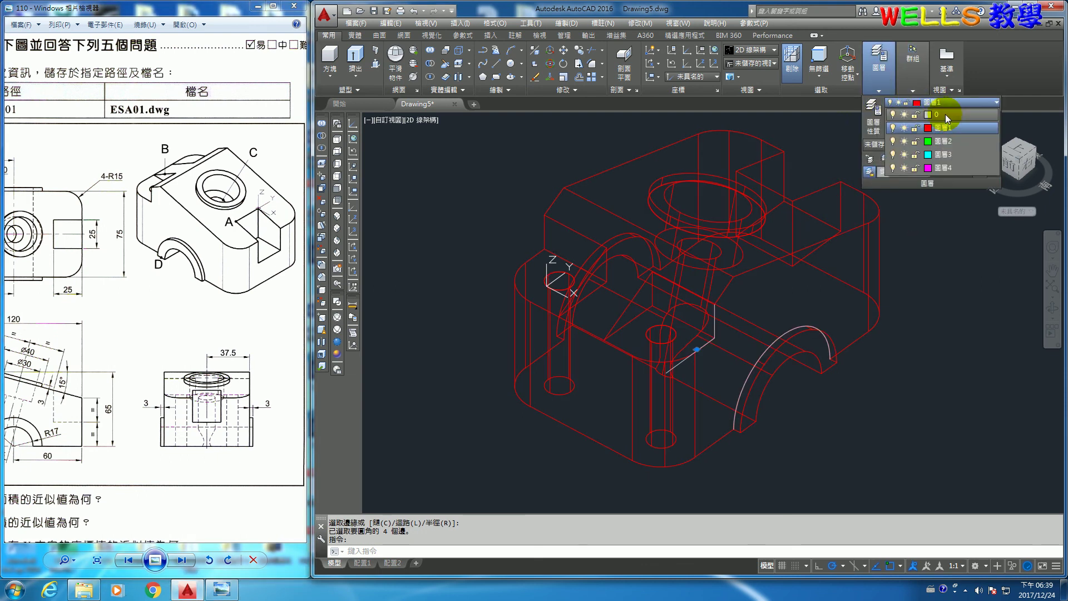
{"action": "left_click", "coordinate": [946, 115]}
{"action": "key", "text": "Escape"}
{"action": "left_click", "coordinate": [337, 346]}
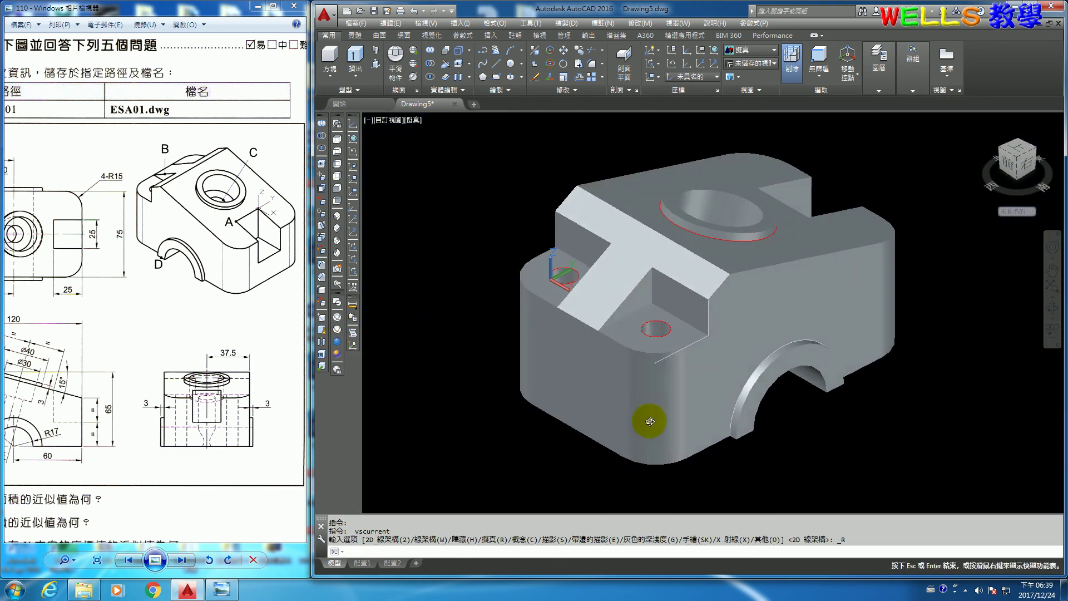
Step: Measure the solid's surface area with AREA > Object, giving 45533.4
{"action": "left_click_drag", "start_coordinate": [162, 395], "coordinate": [215, 373]}
{"action": "left_click_drag", "start_coordinate": [103, 414], "coordinate": [162, 417]}
{"action": "left_click", "coordinate": [434, 554]}
{"action": "type", "text": "aa"}
{"action": "key", "text": "Return"}
{"action": "type", "text": "o"}
{"action": "key", "text": "Return"}
{"action": "left_click", "coordinate": [663, 401]}
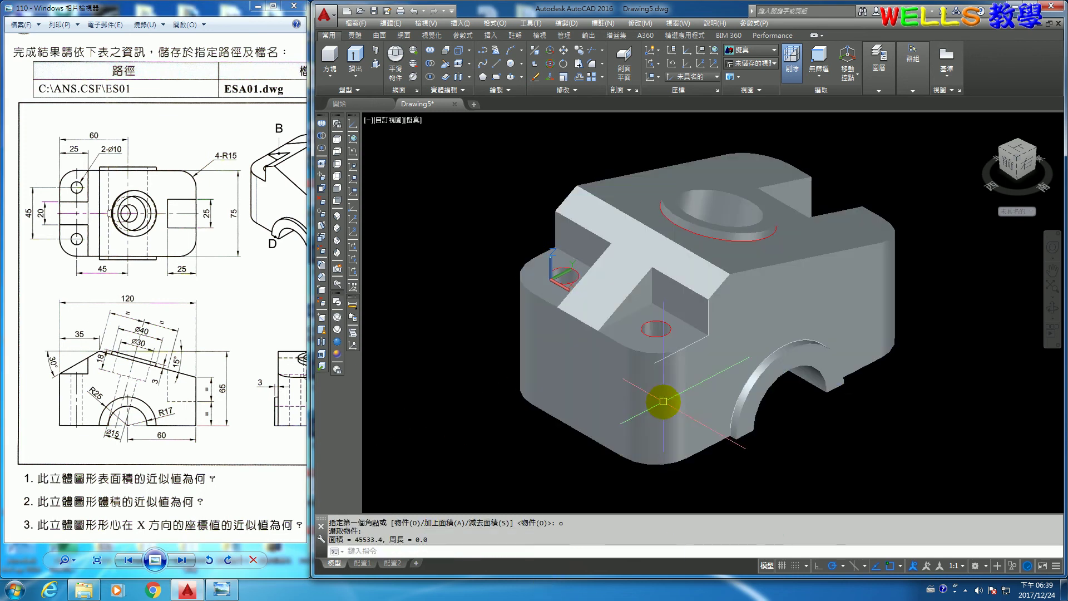
Step: Check the 45533.4 area against the answer key on the question sheet
{"action": "left_click", "coordinate": [238, 477]}
{"action": "scroll", "coordinate": [231, 484], "scroll_direction": "down", "scroll_amount": 3}
{"action": "left_click_drag", "start_coordinate": [231, 484], "coordinate": [258, 400]}
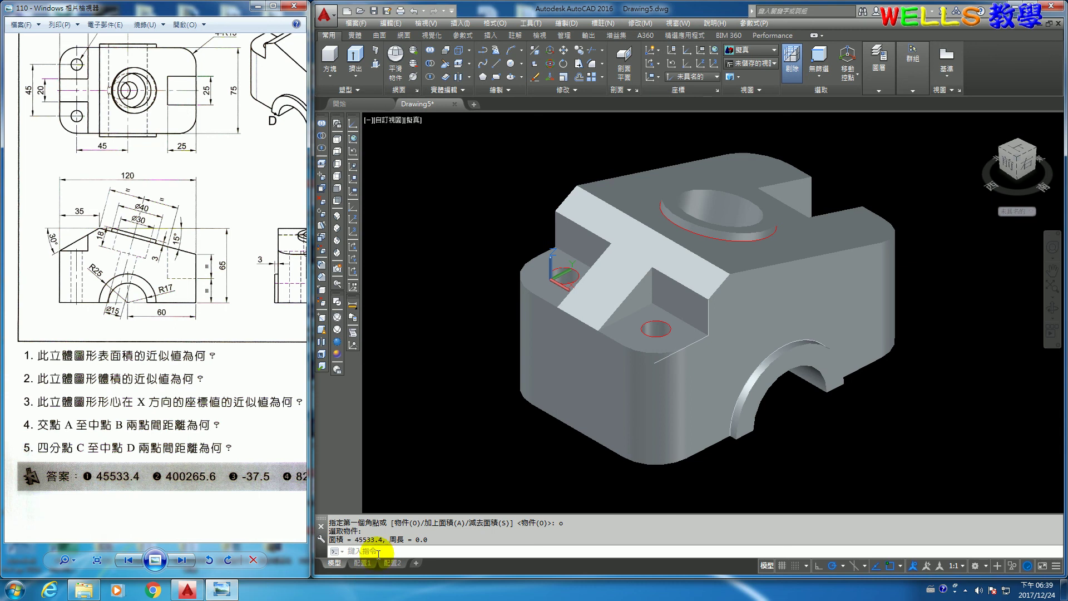
{"action": "scroll", "coordinate": [139, 334], "scroll_direction": "down", "scroll_amount": 5}
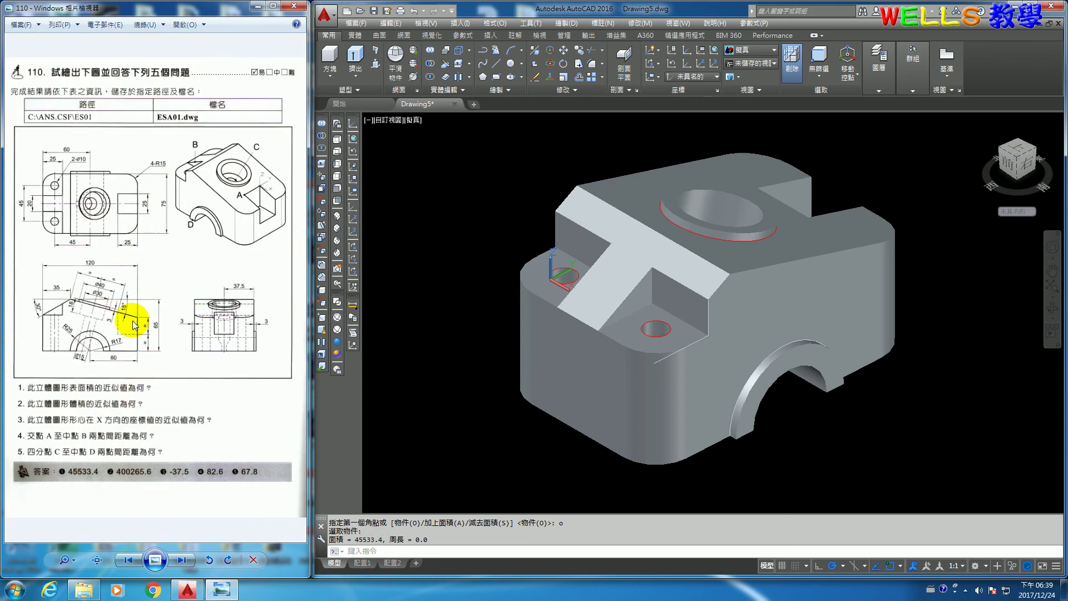